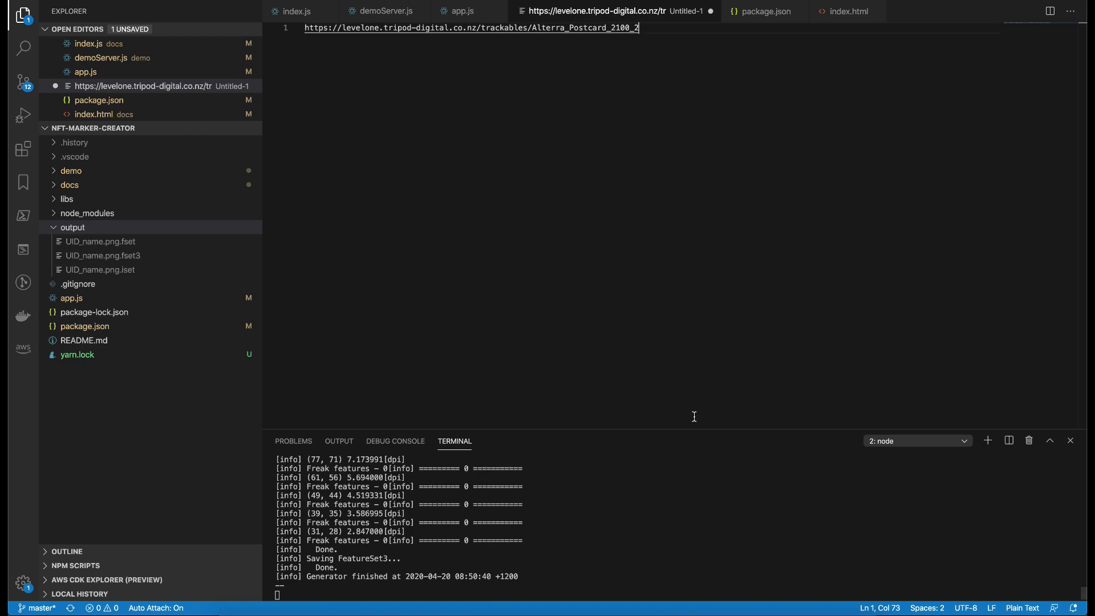
pyautogui.hotkey('ctrl', 'Right')
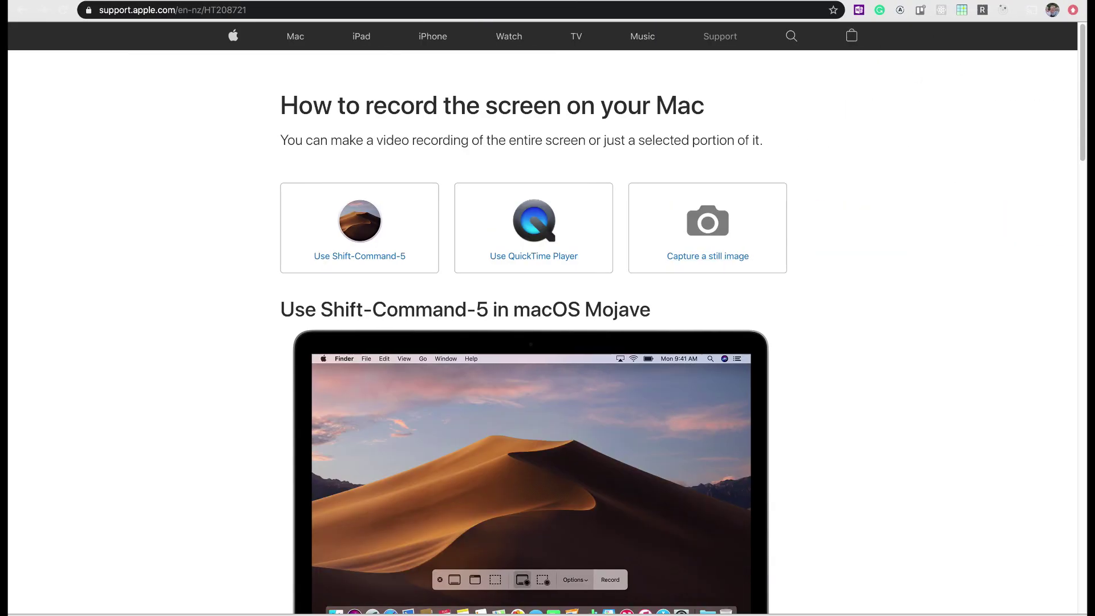
# - Switch to the webarstudio.tripod-digital.co.nz editor tab with DevTools open
pyautogui.hotkey('ctrl', 'Tab')
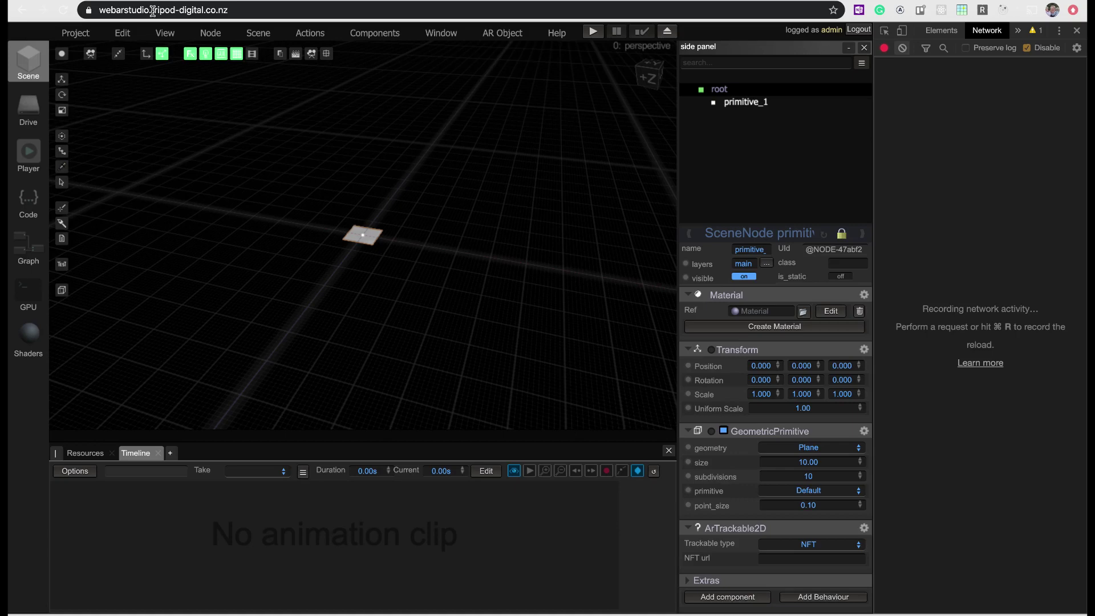
pyautogui.click(130, 12)
pyautogui.click(130, 11)
pyautogui.click(145, 12)
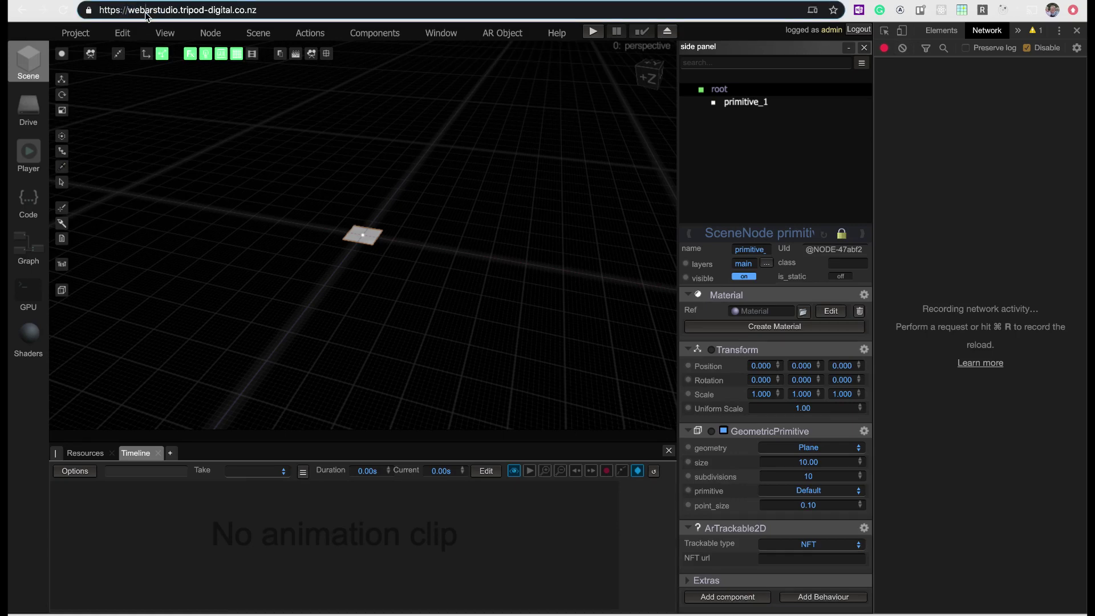
pyautogui.moveTo(136, 11); pyautogui.dragTo(288, 10)
pyautogui.click(178, 16)
pyautogui.click(288, 10)
pyautogui.moveTo(459, 234); pyautogui.dragTo(432, 230)
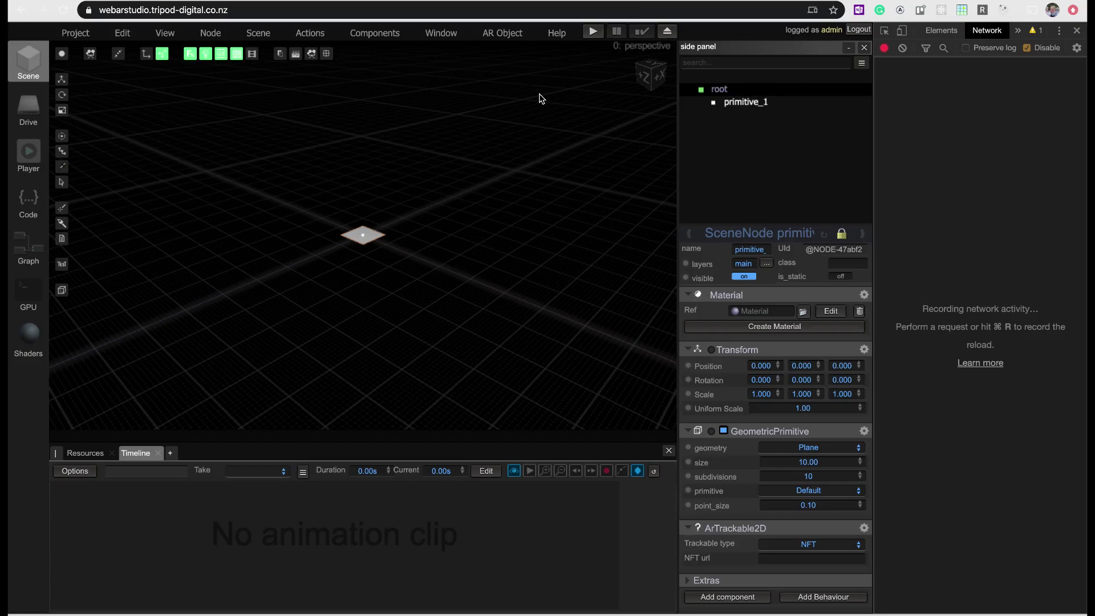
pyautogui.click(277, 10)
pyautogui.click(277, 11)
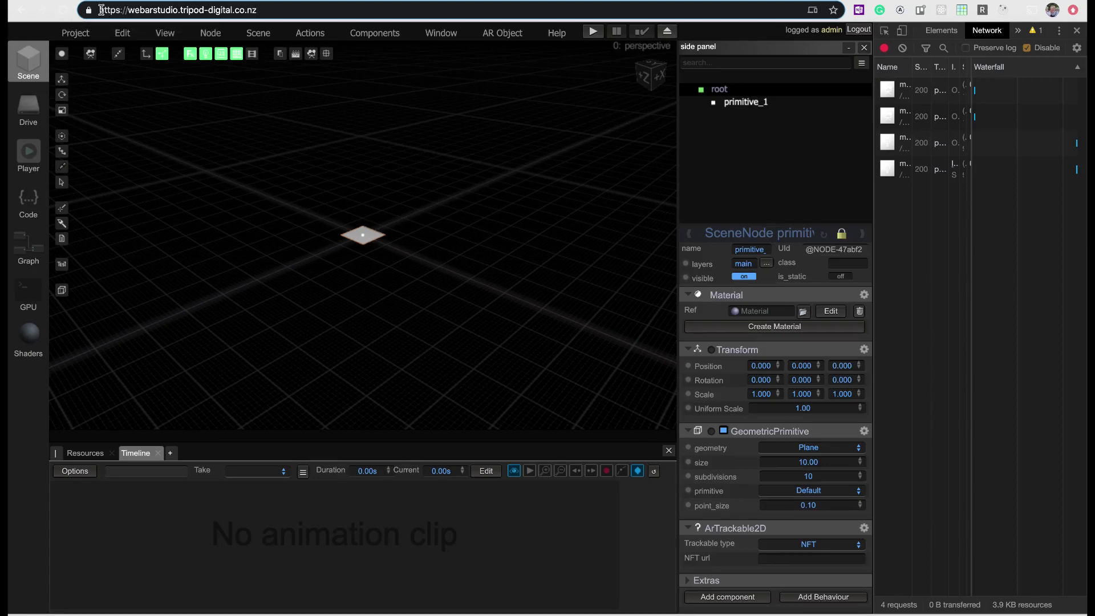
pyautogui.doubleClick(146, 12)
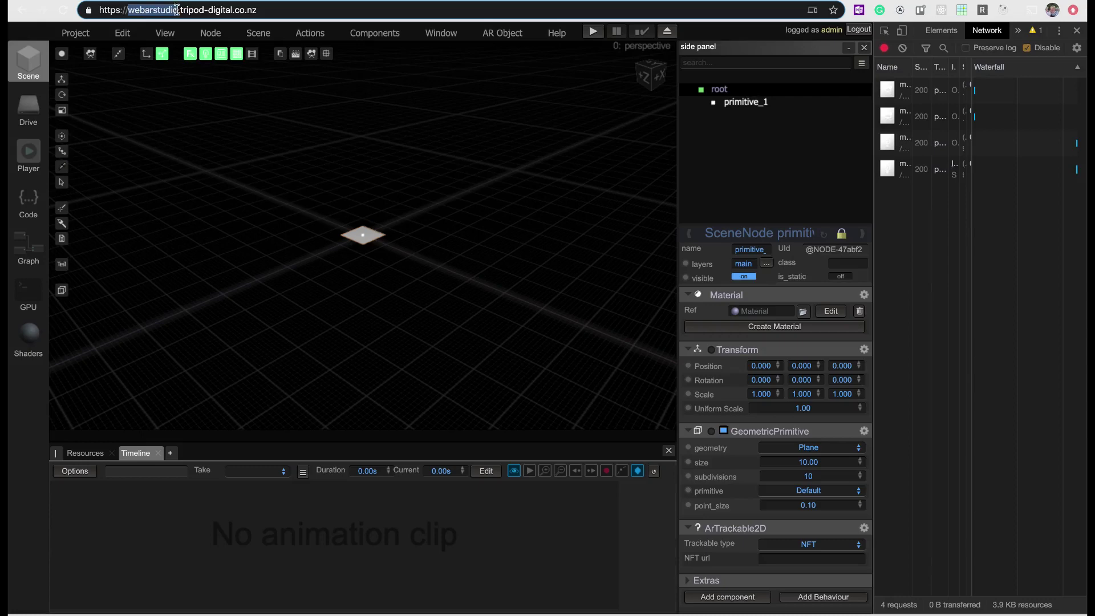
pyautogui.moveTo(195, 10); pyautogui.dragTo(238, 11)
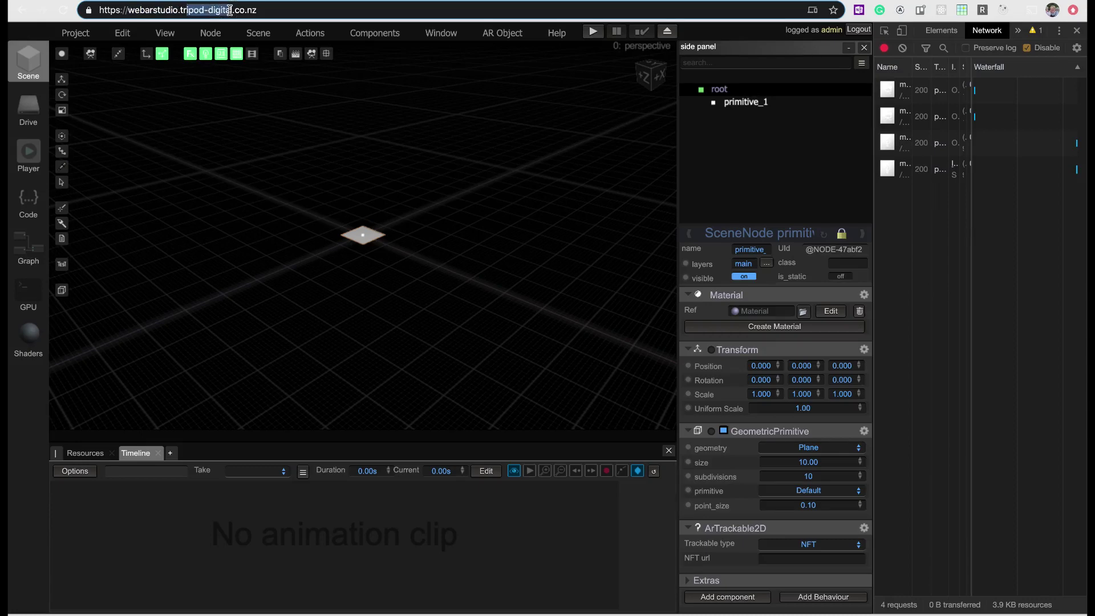
# - Reload the editor page, clear the DevTools network log and close the Welcome dialog
pyautogui.click(239, 11)
pyautogui.press('Return')
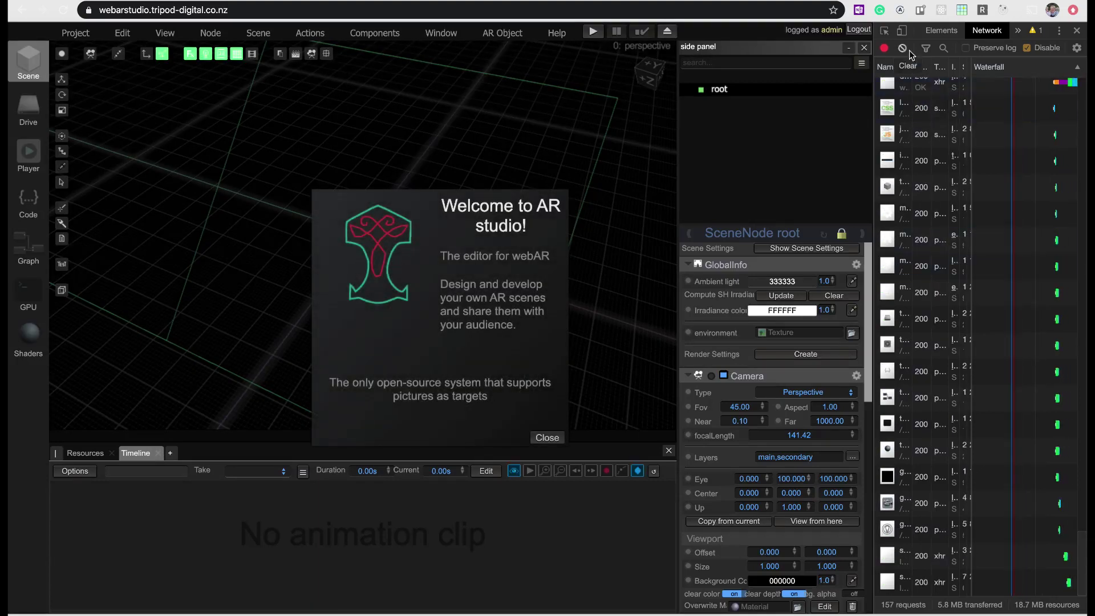
pyautogui.click(902, 48)
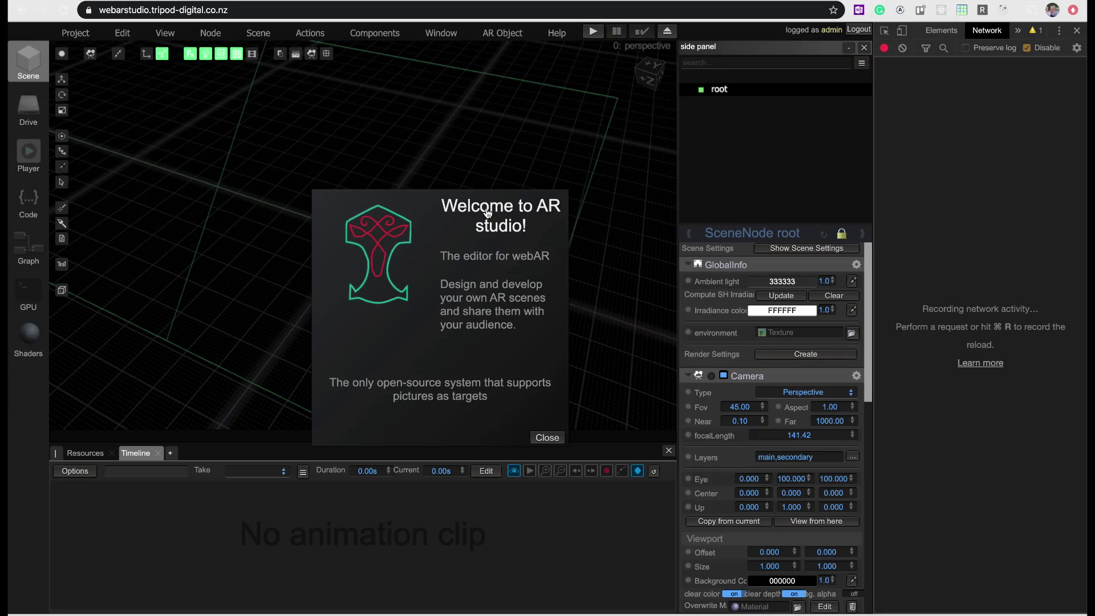
pyautogui.click(547, 438)
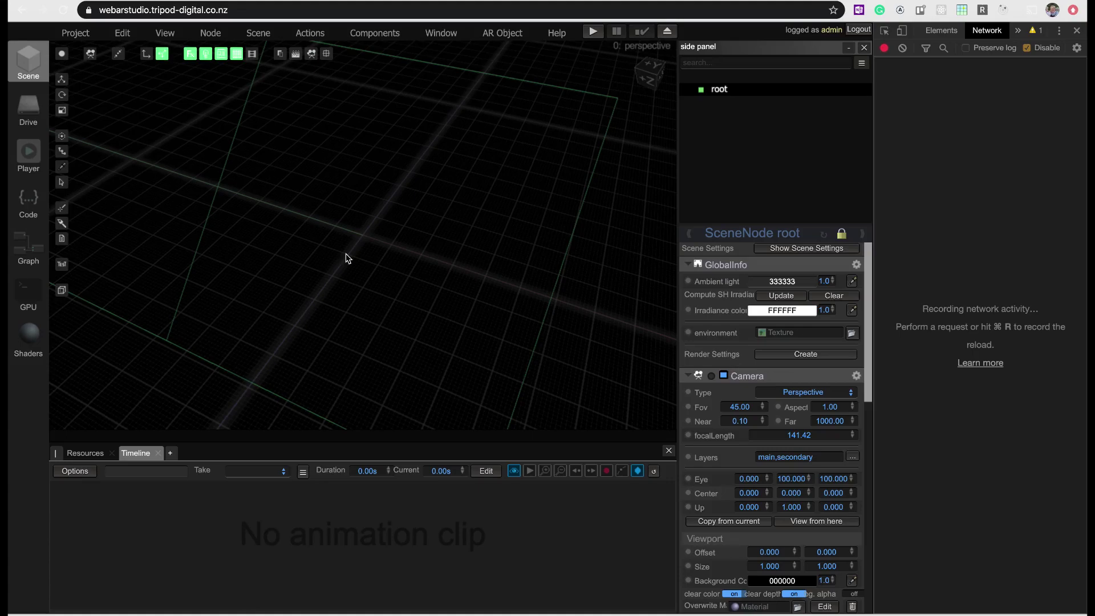
pyautogui.moveTo(416, 237); pyautogui.dragTo(562, 156)
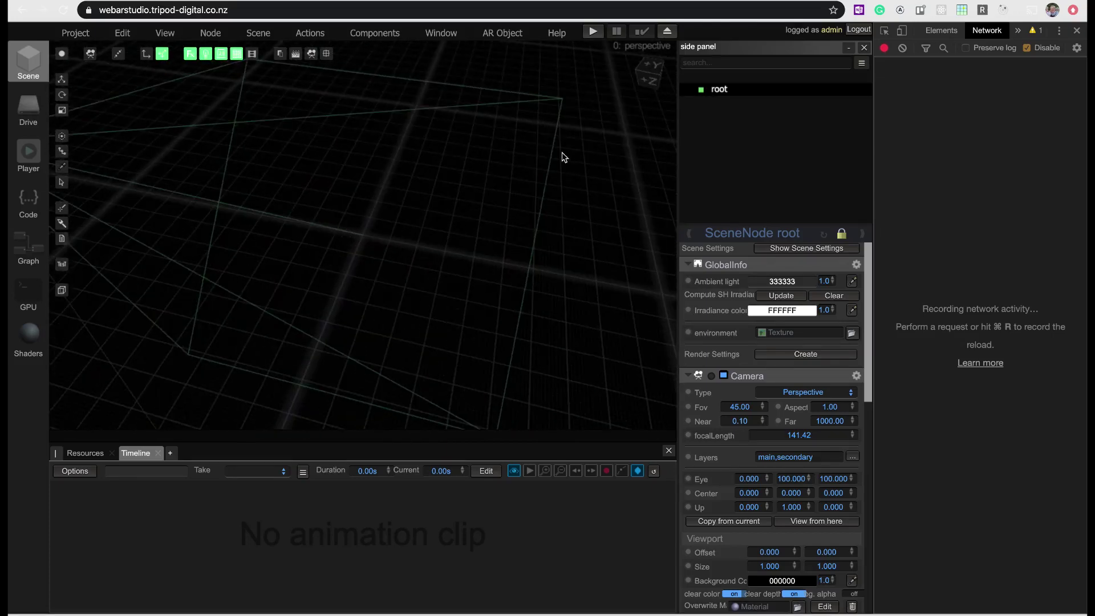
pyautogui.click(749, 93)
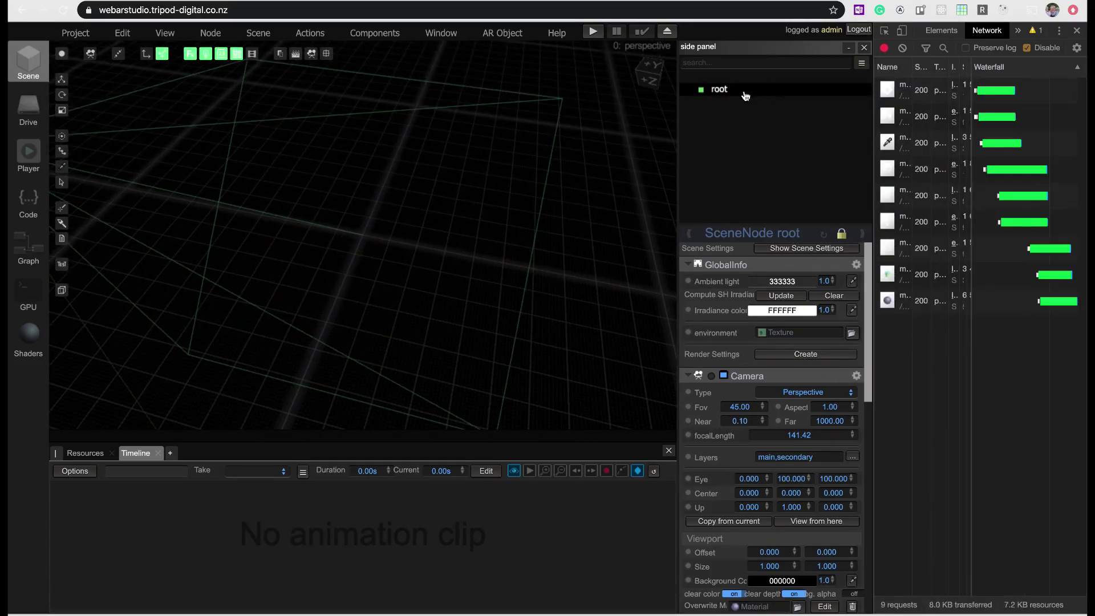
pyautogui.click(902, 47)
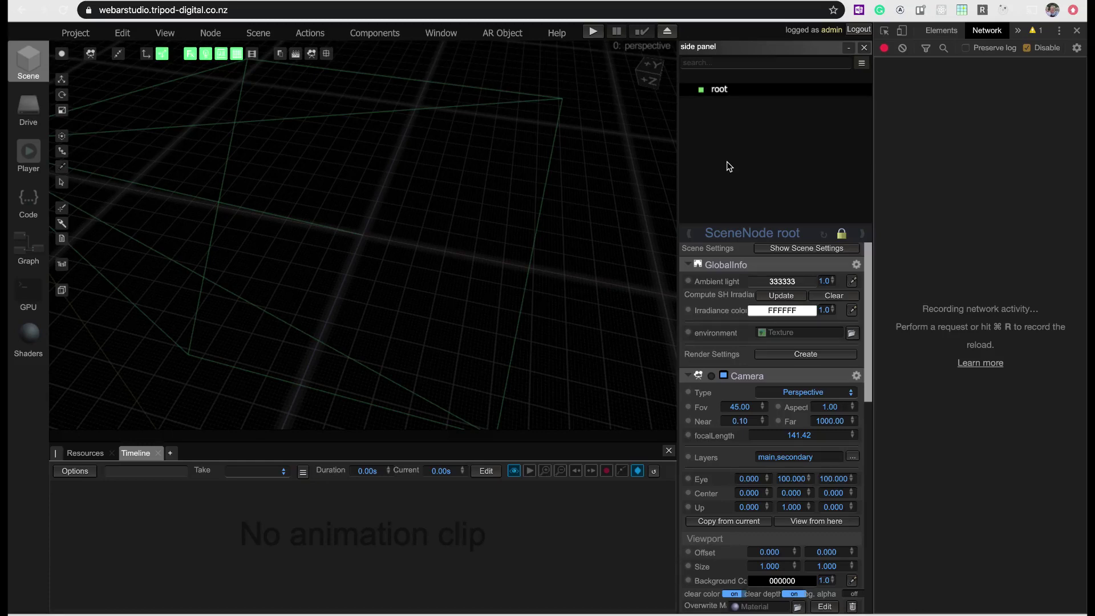
pyautogui.click(32, 168)
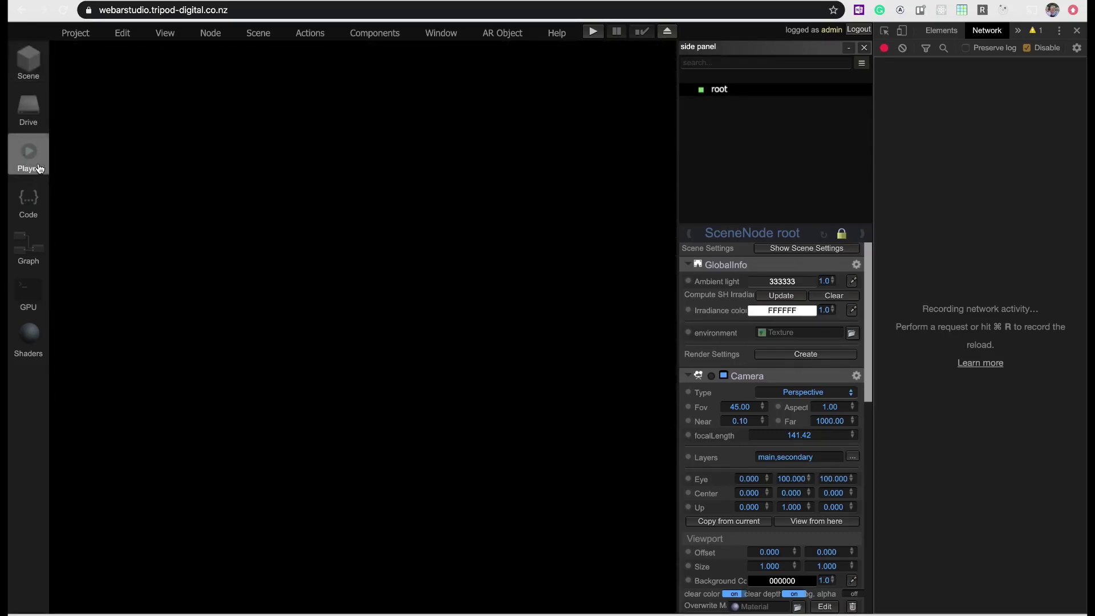
pyautogui.click(28, 82)
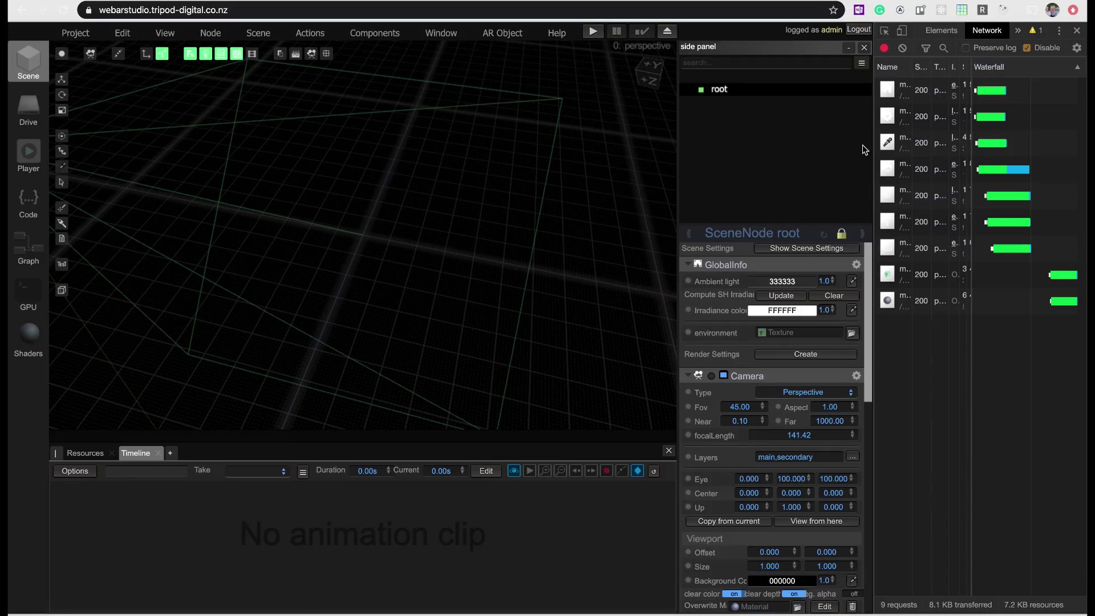
pyautogui.click(903, 49)
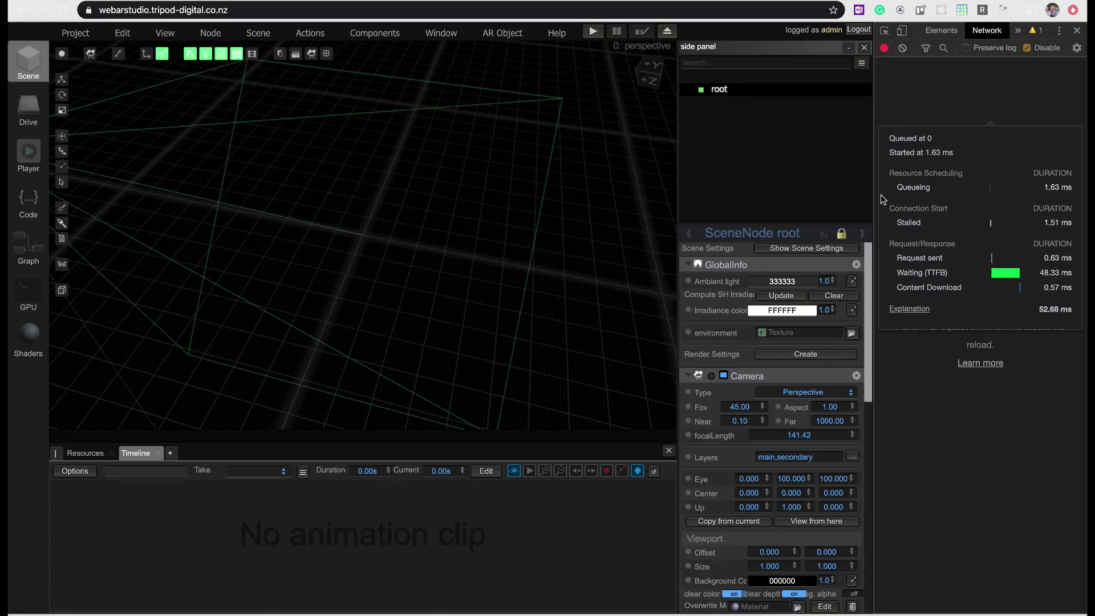
pyautogui.click(987, 99)
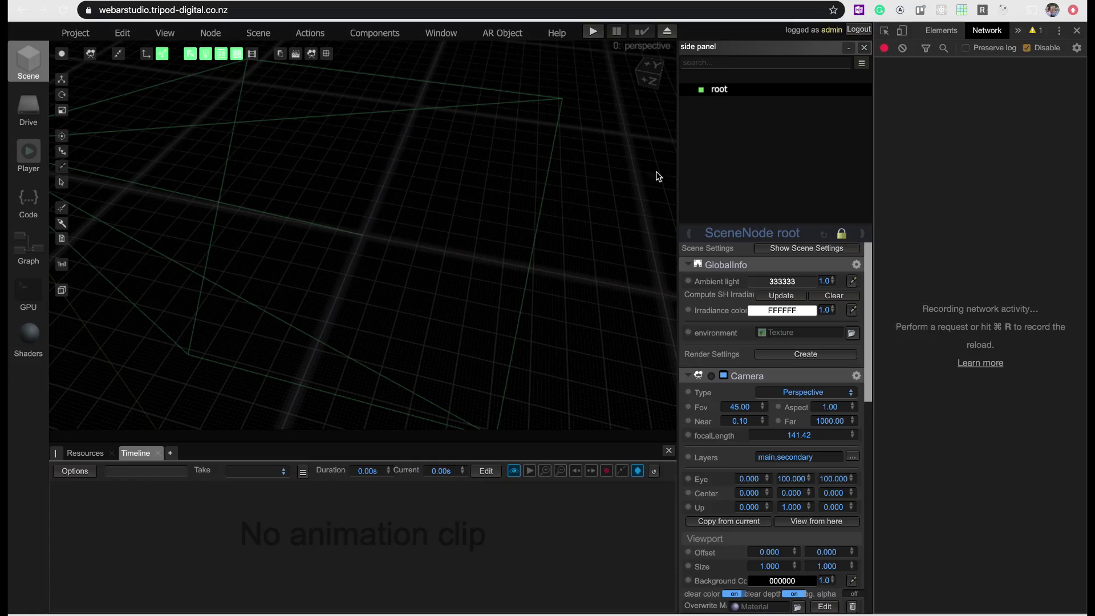
# - Add an AR Controller to root, giving it an ArControllerComponent with square pattern detection
pyautogui.click(717, 90)
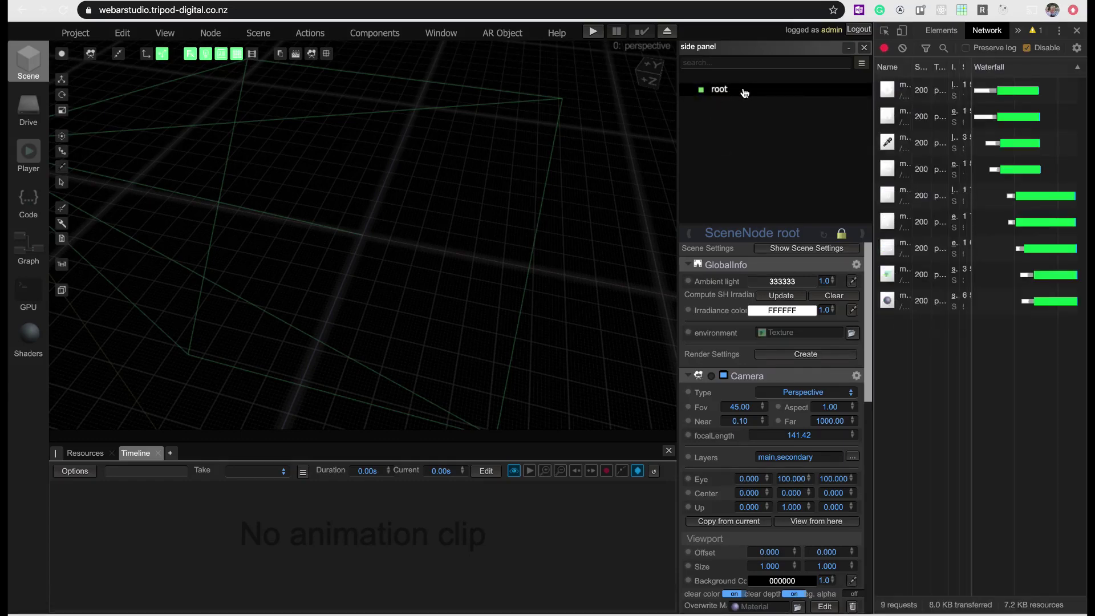
pyautogui.click(514, 34)
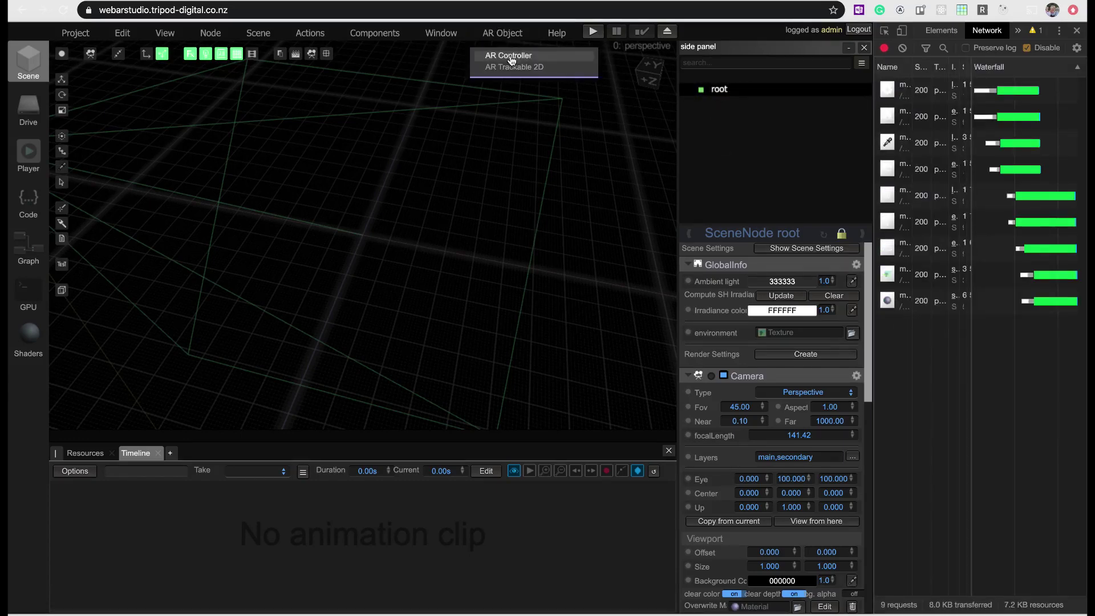
pyautogui.click(512, 58)
pyautogui.click(774, 95)
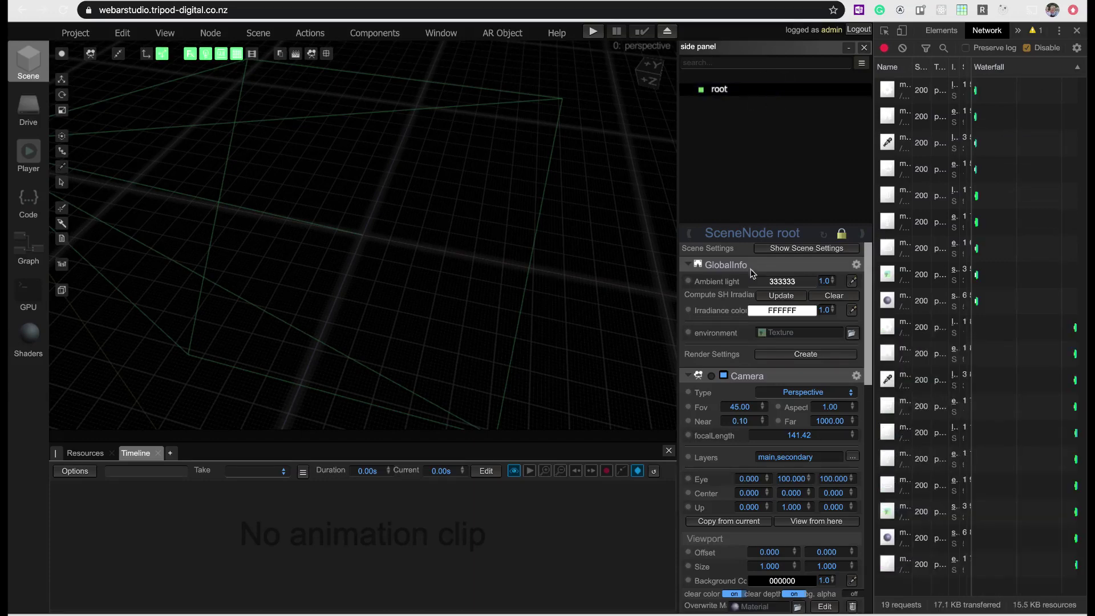
pyautogui.scroll(-5, 738, 399)
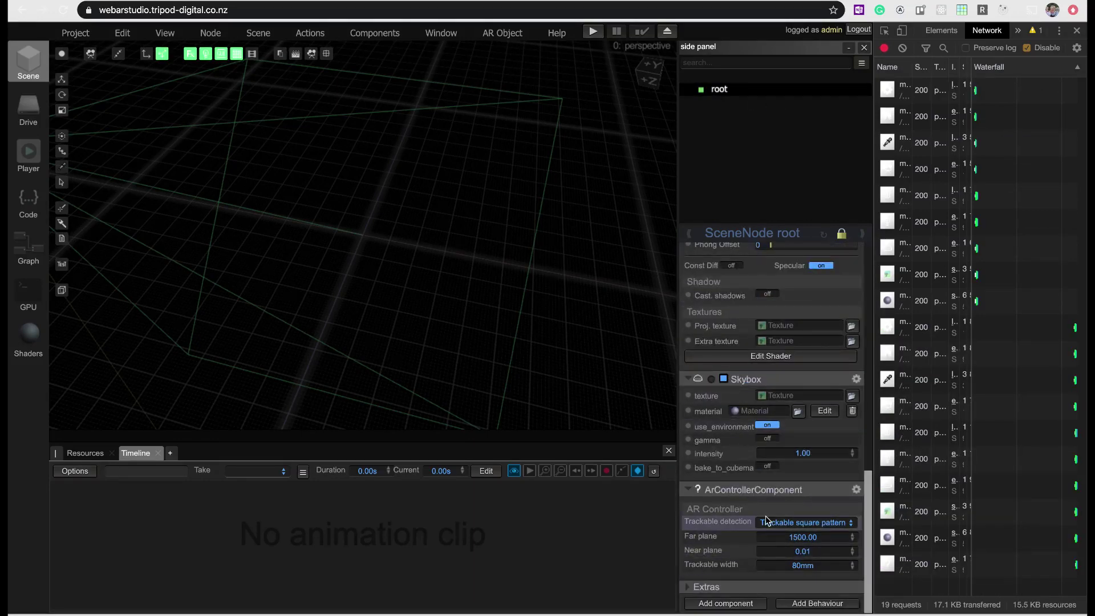
pyautogui.scroll(10, 763, 495)
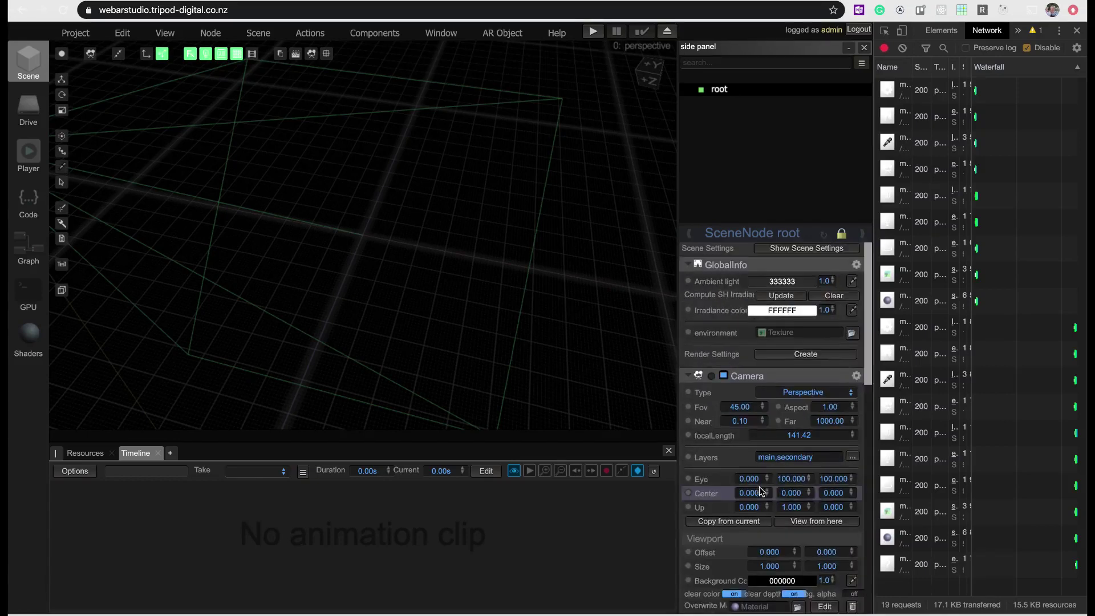
pyautogui.click(735, 91)
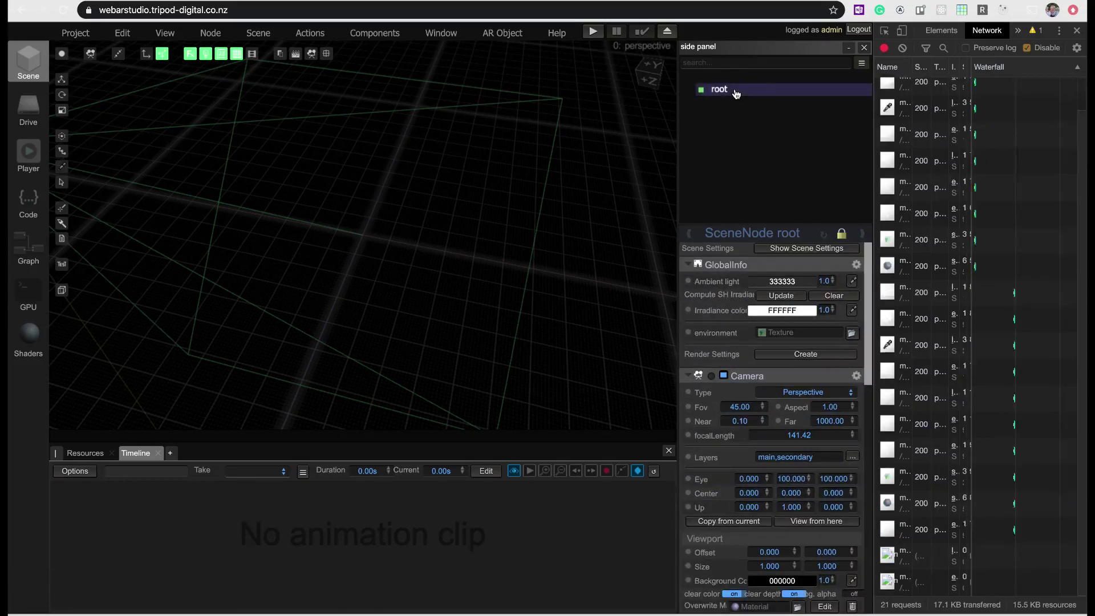
# - Add an AR Trackable 2D plane, primitive_1, keeping its trackable type set to NFT
pyautogui.click(512, 35)
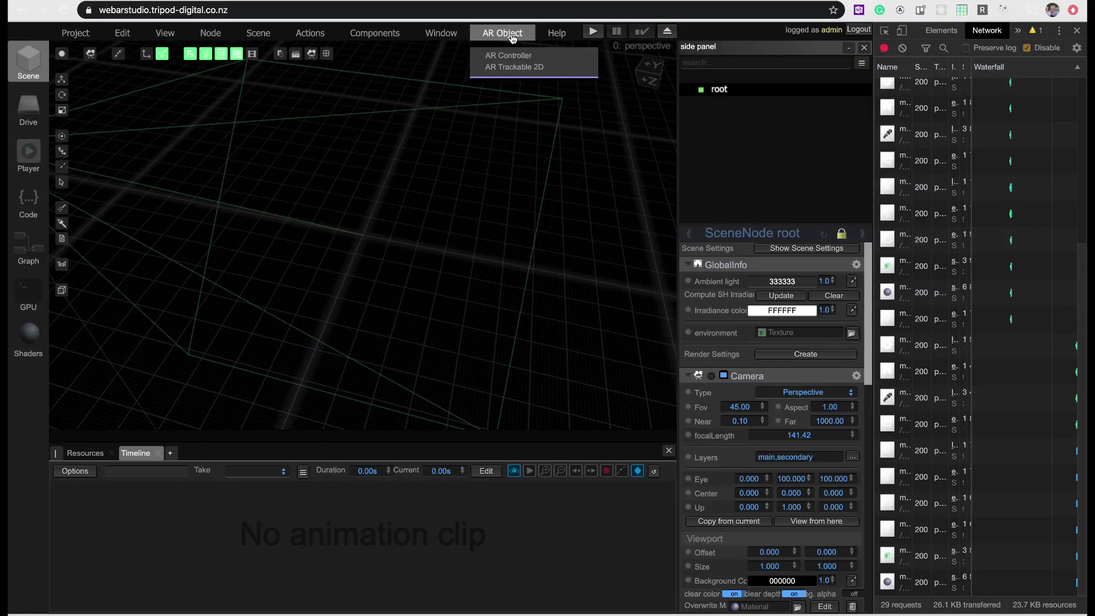
pyautogui.click(505, 67)
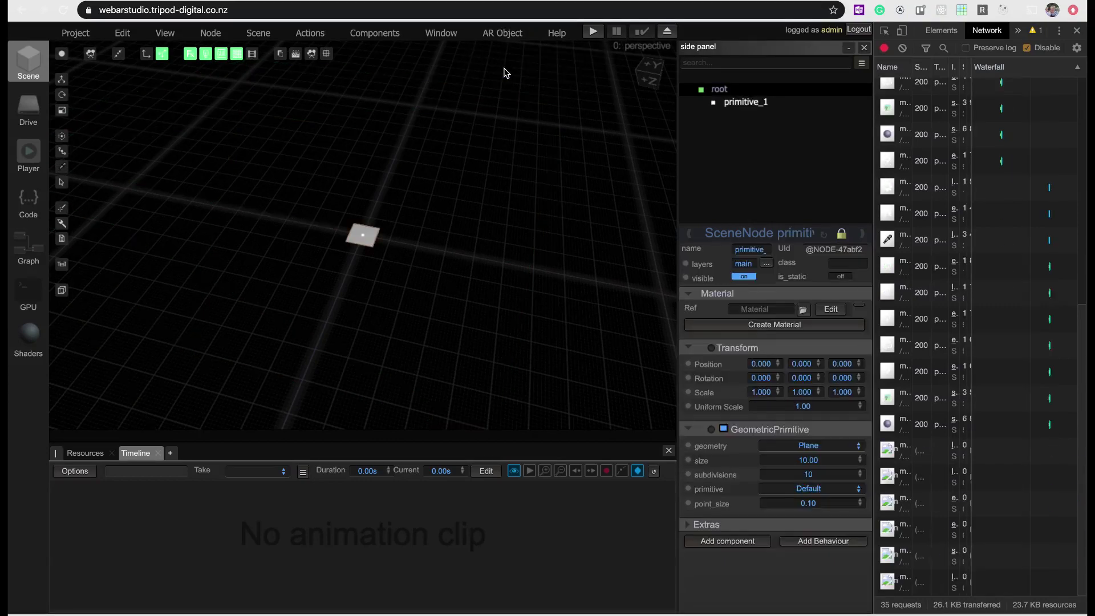
pyautogui.click(749, 106)
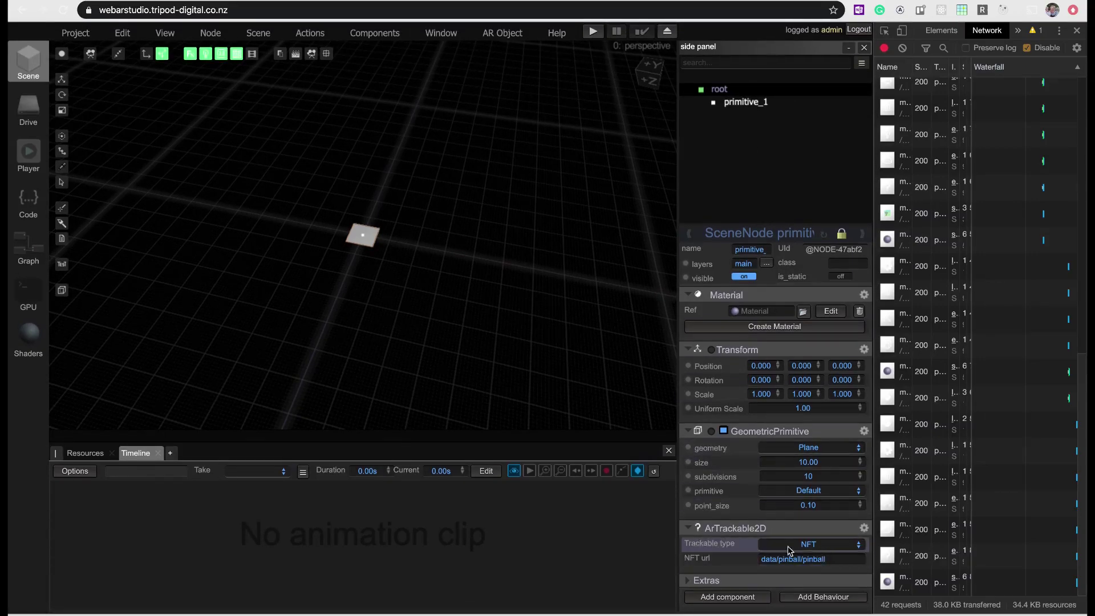
pyautogui.click(820, 548)
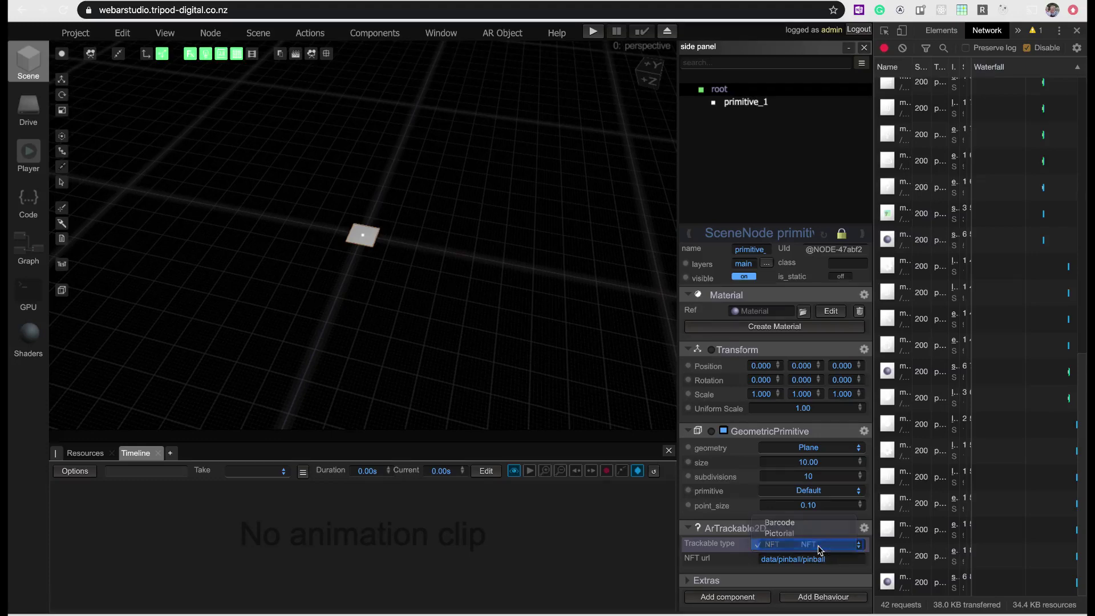
pyautogui.click(819, 549)
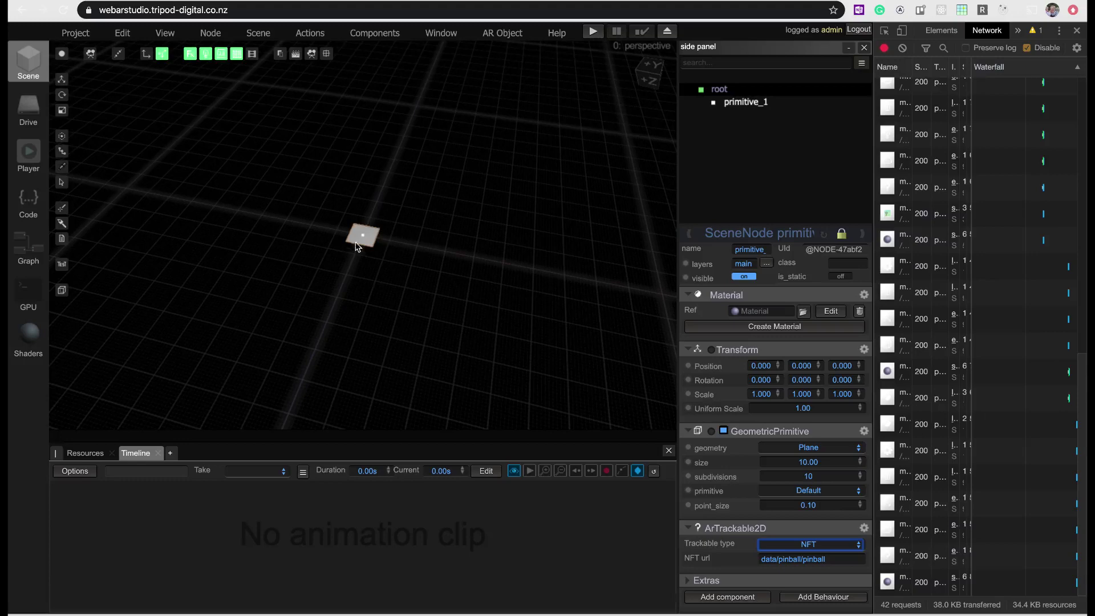
# - Orbit and zoom the viewport onto the plane, then select primitive_1
pyautogui.moveTo(384, 247); pyautogui.dragTo(405, 239)
pyautogui.scroll(5, 362, 256)
pyautogui.scroll(6, 365, 298)
pyautogui.scroll(-6, 365, 296)
pyautogui.click(761, 108)
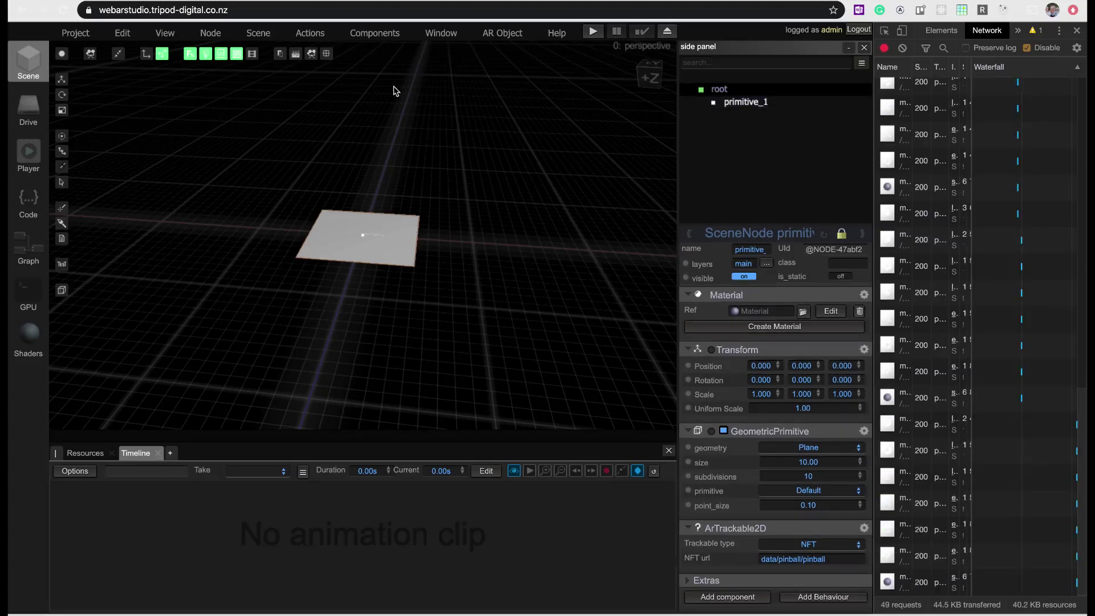
# - Create a Cube primitive, primitive_2, and nest it under primitive_1
pyautogui.click(209, 32)
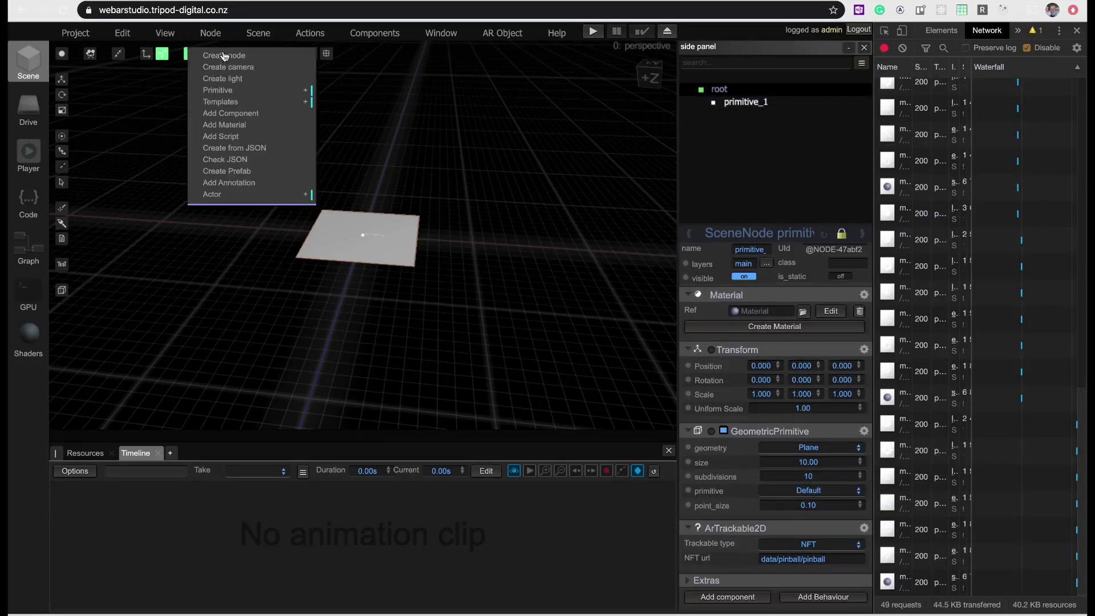
pyautogui.click(233, 91)
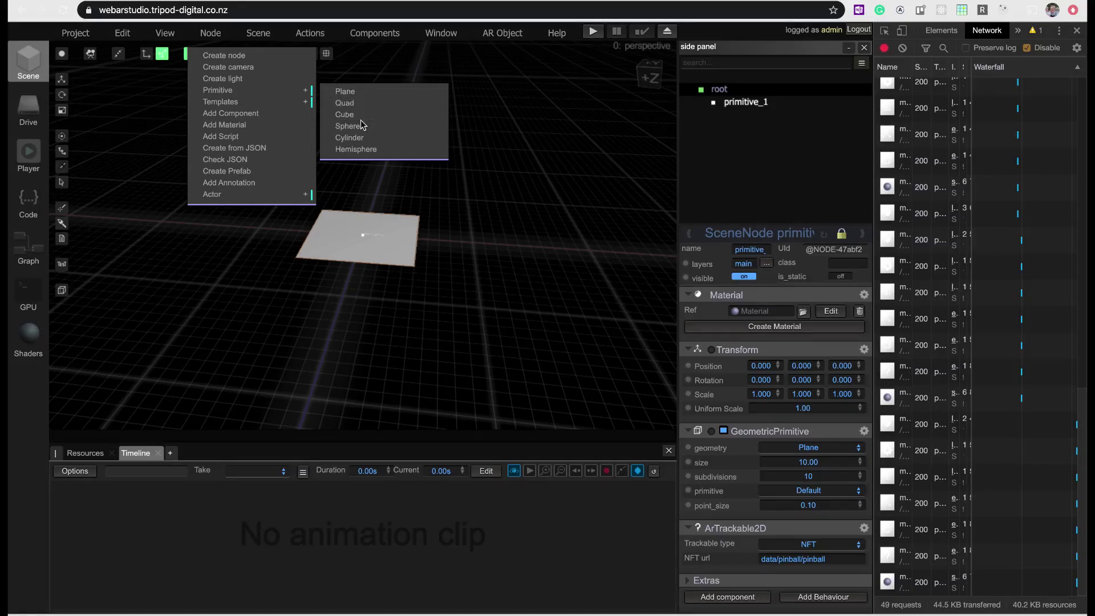
pyautogui.click(362, 114)
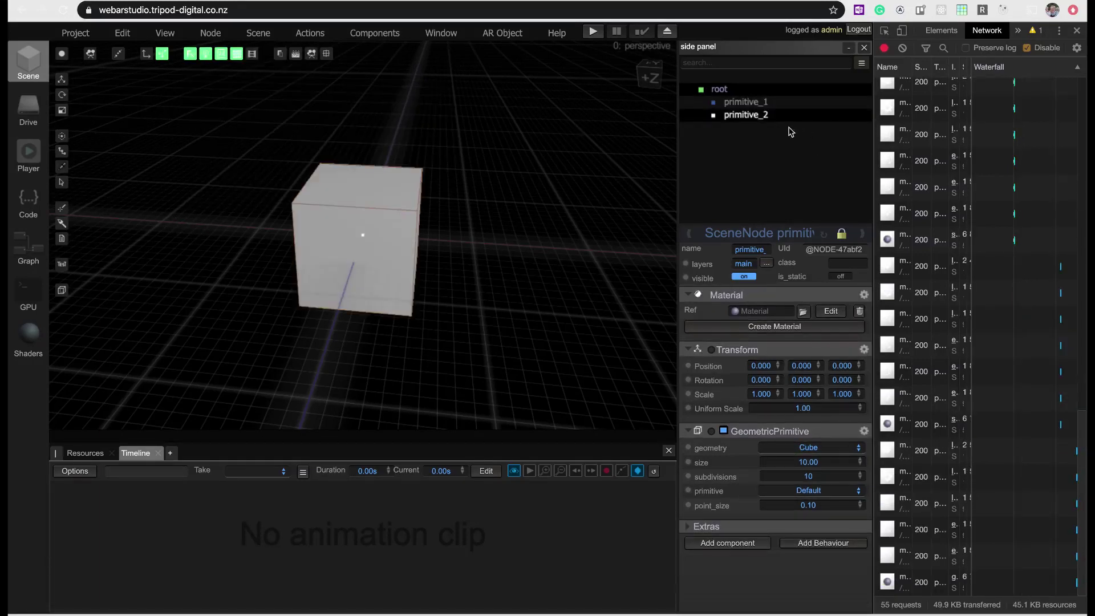
pyautogui.click(742, 117)
pyautogui.moveTo(742, 117); pyautogui.dragTo(745, 103)
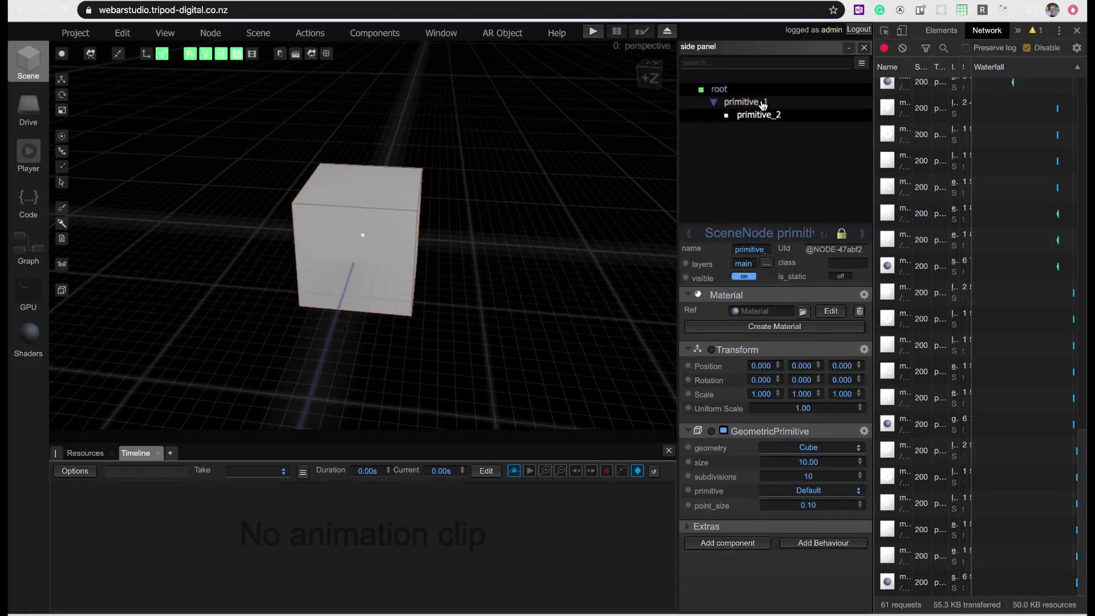
pyautogui.click(752, 103)
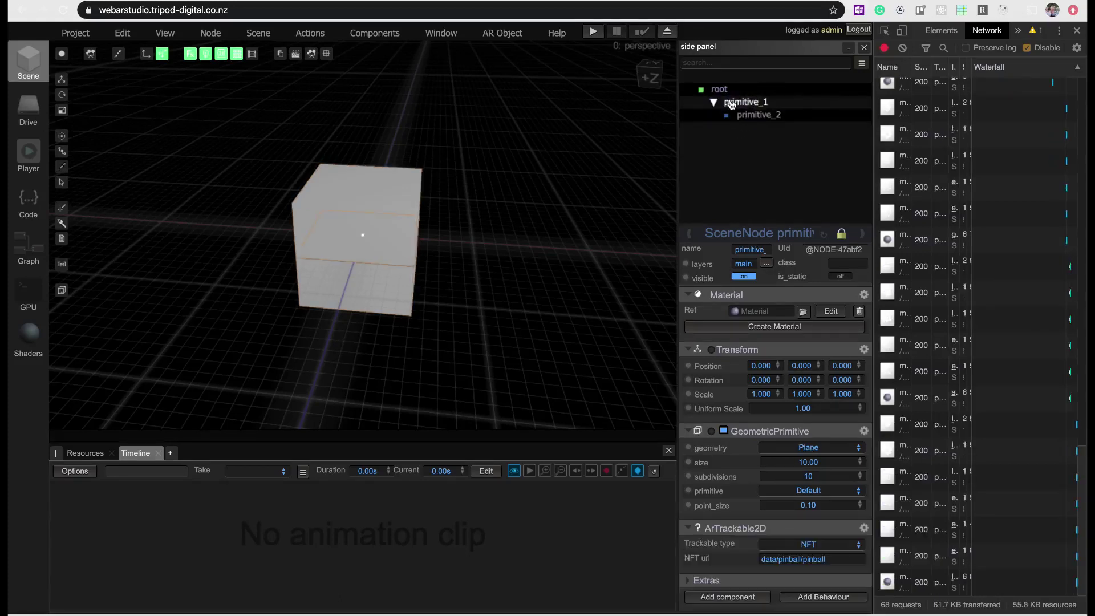
pyautogui.click(756, 114)
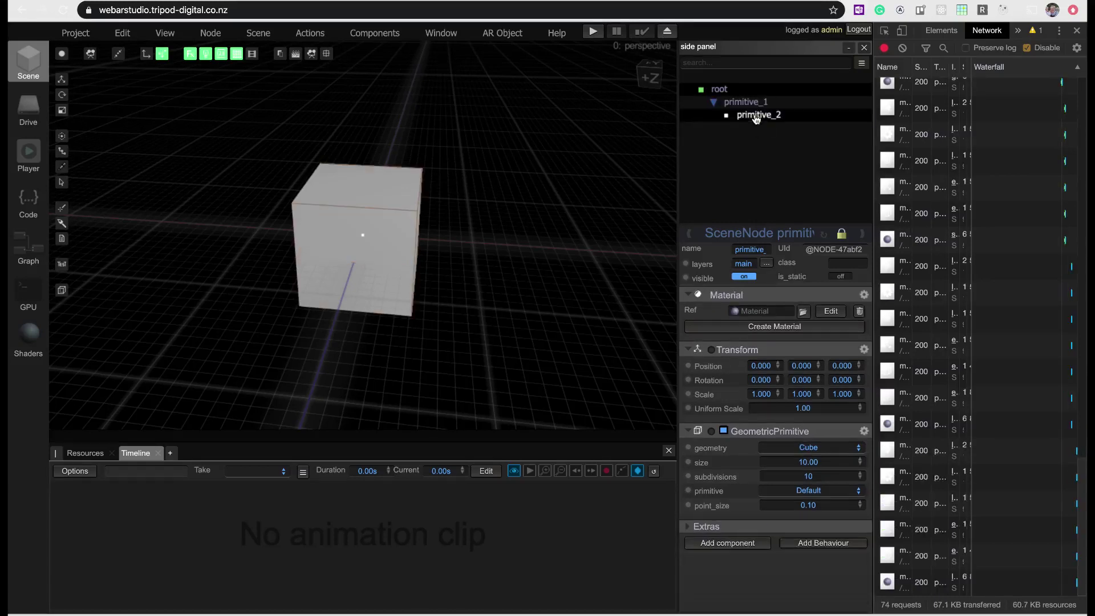
# - Set the cube's GeometricPrimitive size to 100 and view the whole cube
pyautogui.click(807, 461)
pyautogui.write('0')
pyautogui.press('Return')
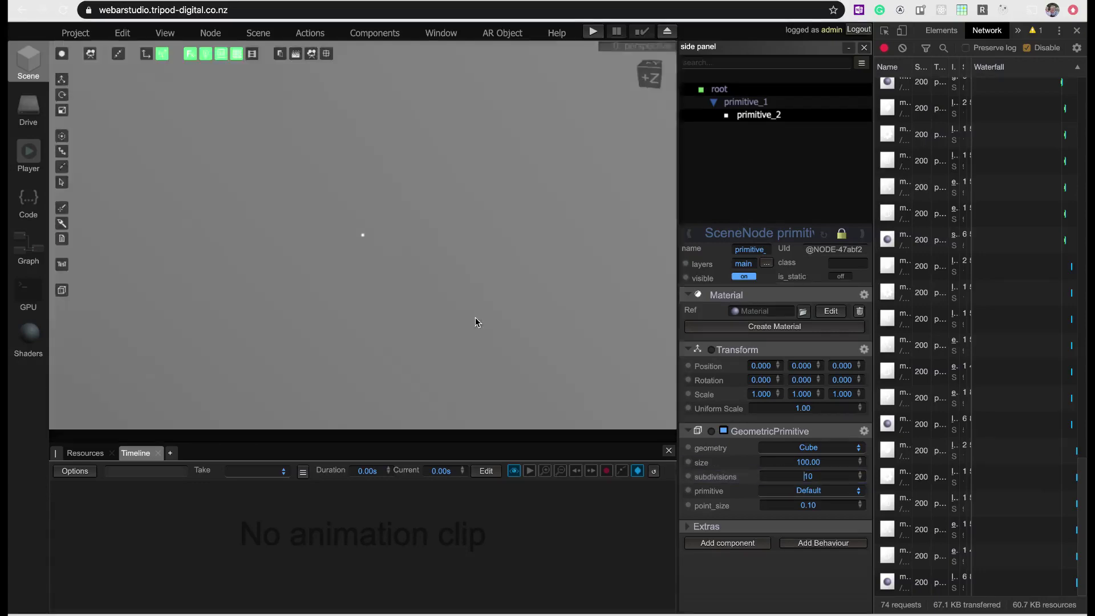
pyautogui.scroll(-6, 477, 318)
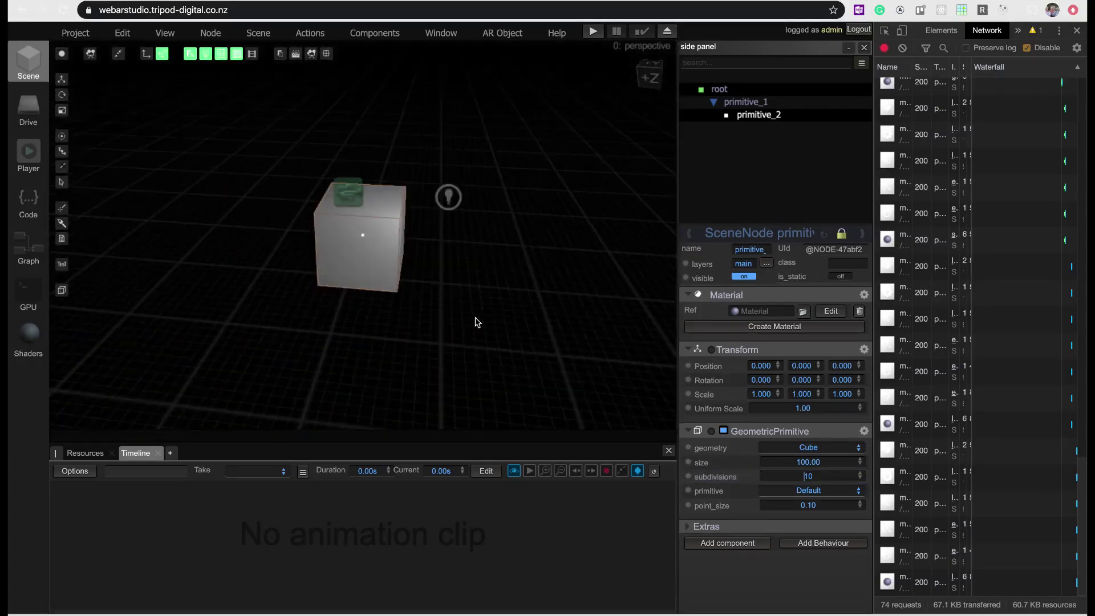
pyautogui.moveTo(478, 325); pyautogui.dragTo(408, 286)
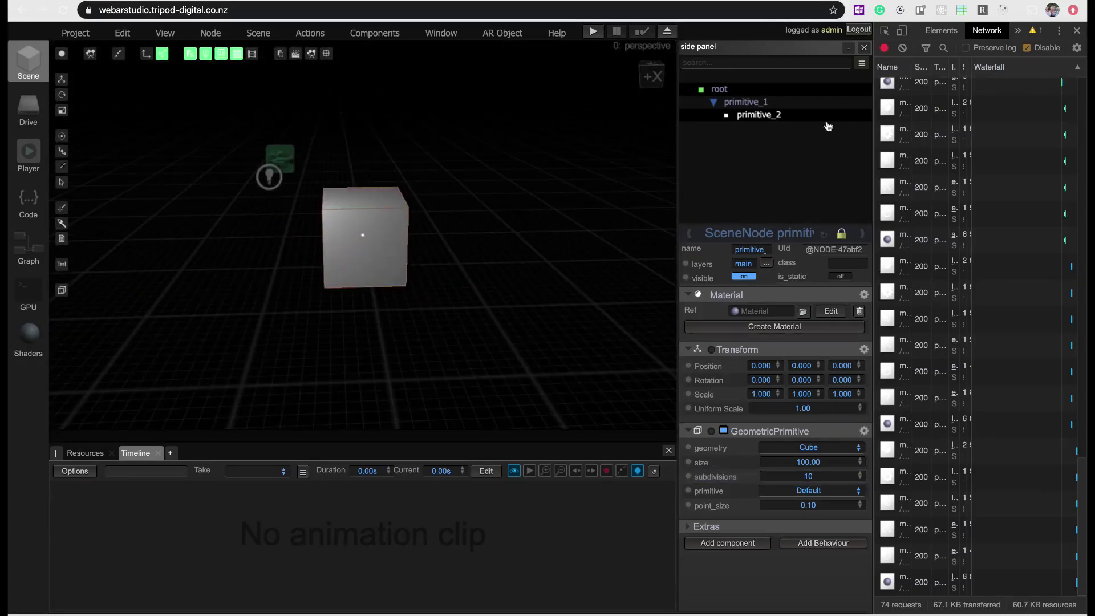
pyautogui.click(783, 121)
# - Clear the network log and delete data/pinball/pinball from primitive_1's NFT url
pyautogui.click(902, 47)
pyautogui.click(763, 105)
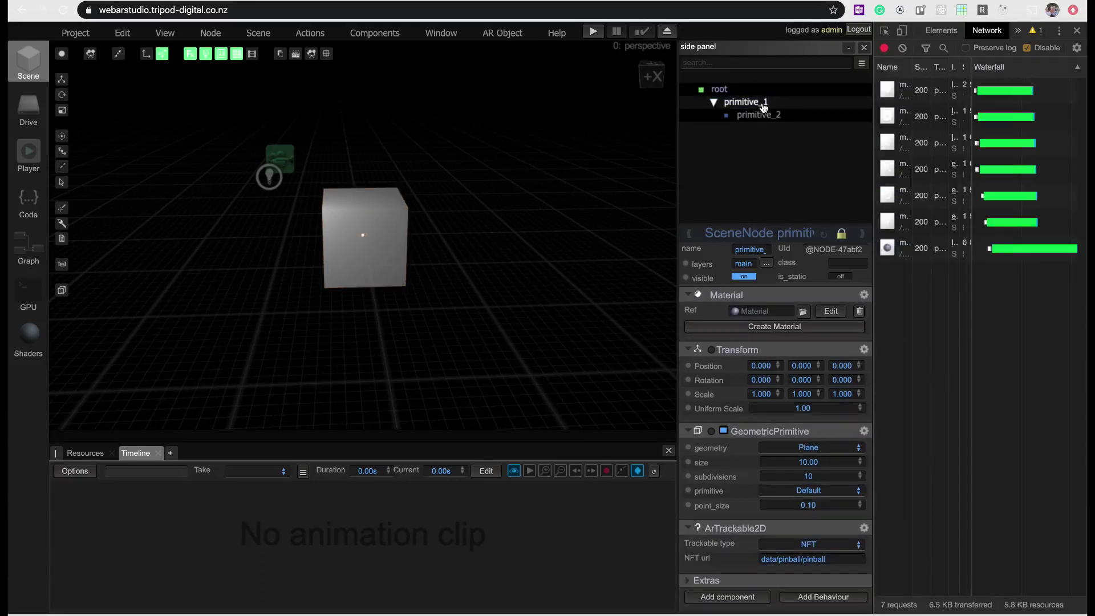
pyautogui.click(839, 560)
pyautogui.tripleClick(840, 560)
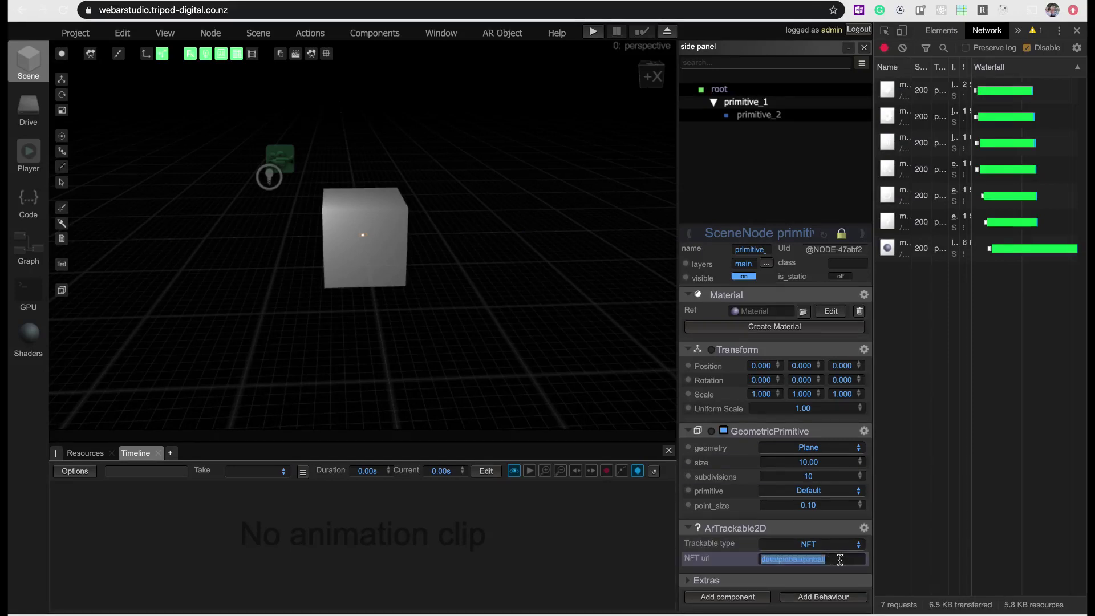
pyautogui.press('BackSpace')
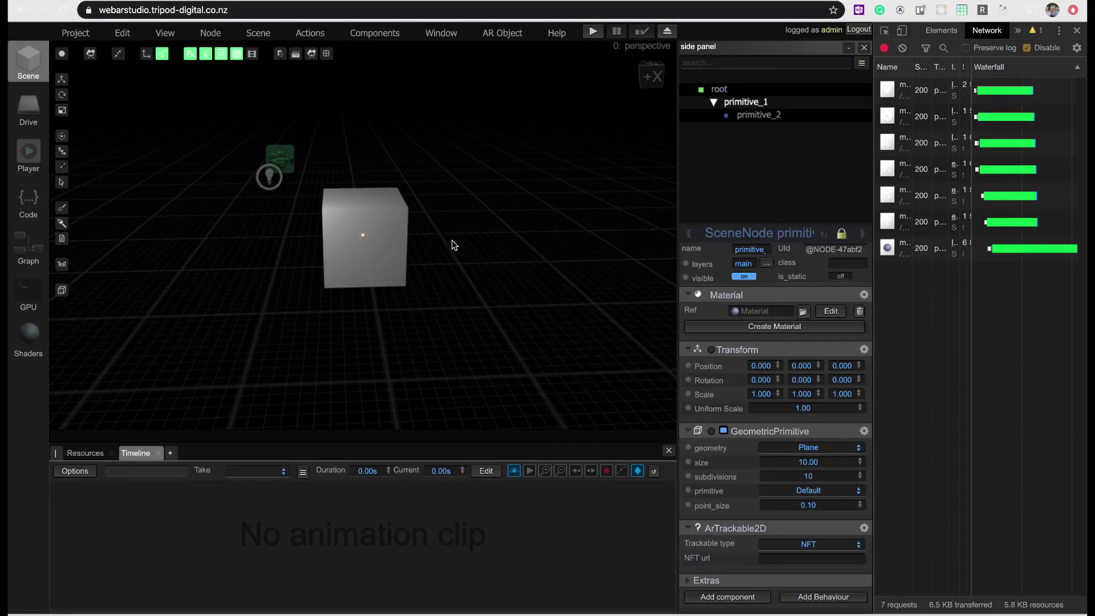
pyautogui.moveTo(455, 245); pyautogui.dragTo(372, 292)
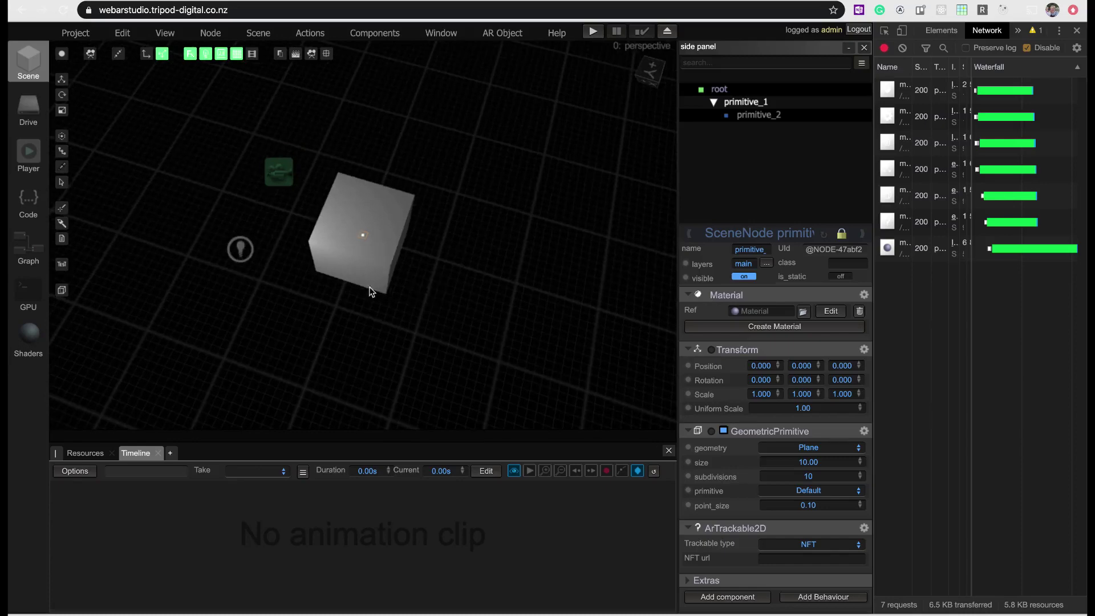
pyautogui.moveTo(339, 252); pyautogui.dragTo(400, 231)
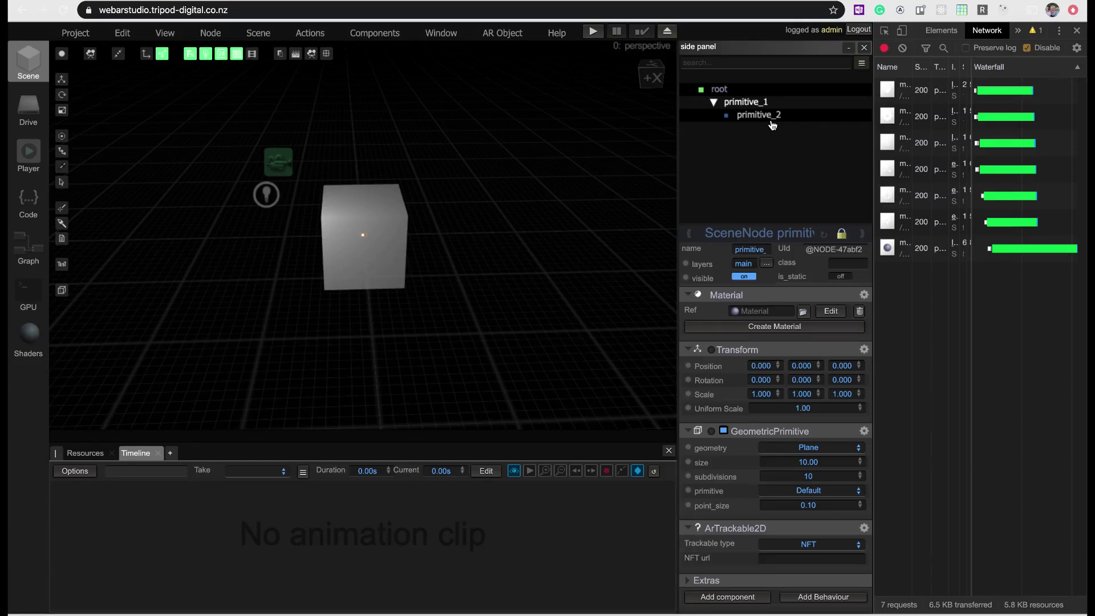
# - Paste the hosted Alterra_Postcard_2100_2 marker URL from VS Code into the NFT url and verify it
pyautogui.click(785, 559)
pyautogui.press('super+Tab')
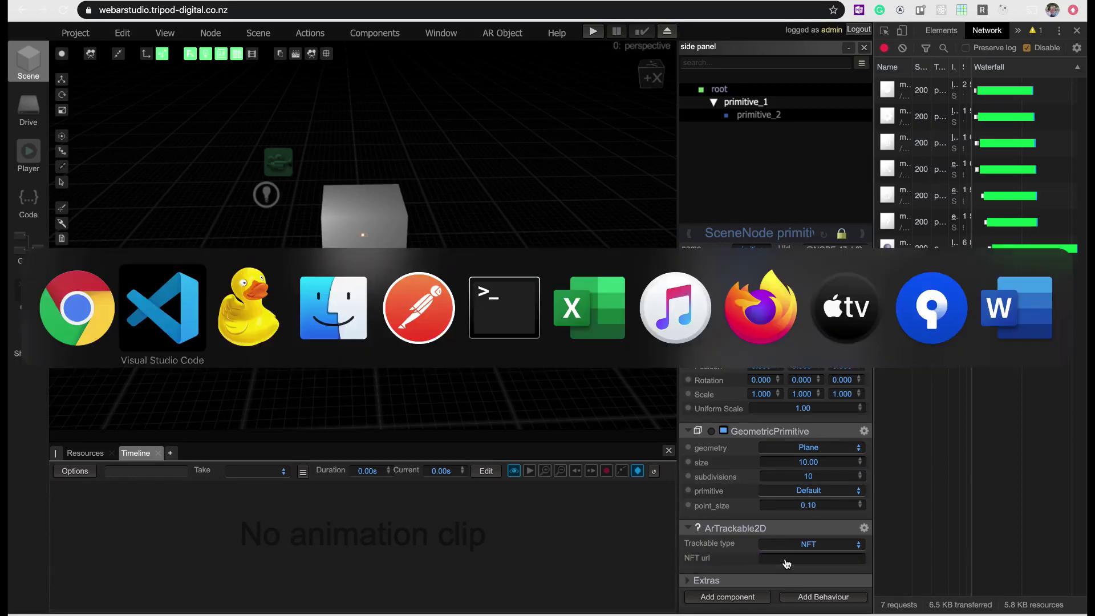
pyautogui.press('super+a')
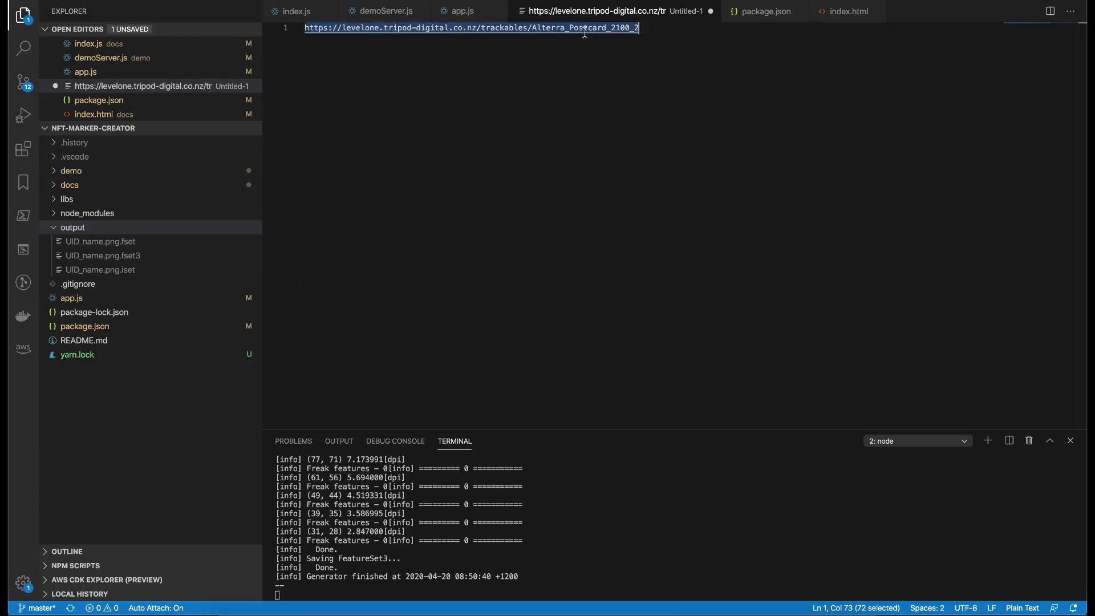
pyautogui.press('super+Tab')
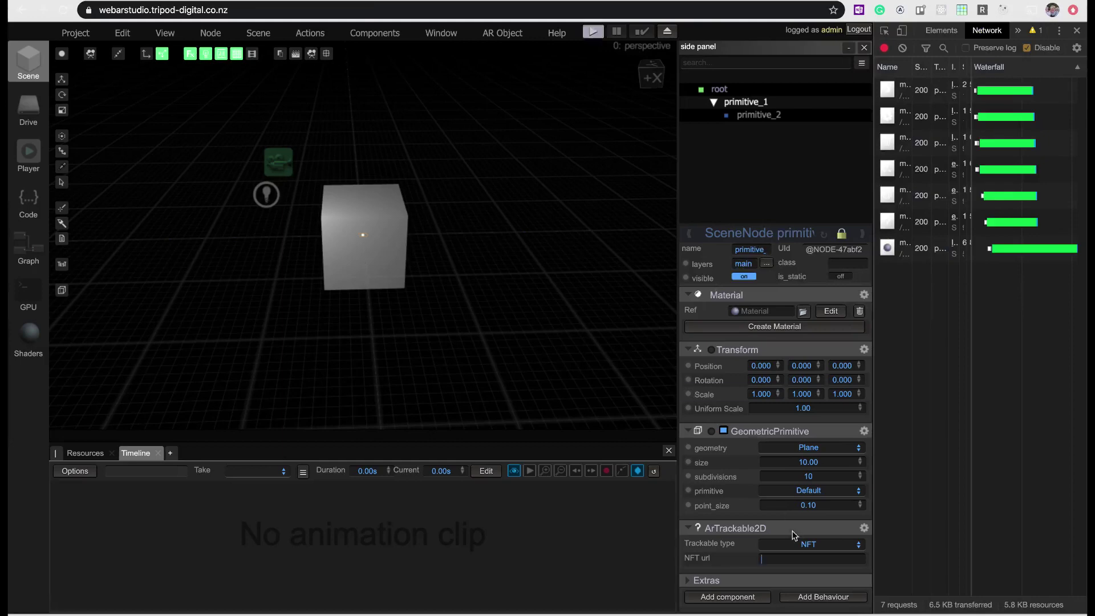
pyautogui.press('super+v')
pyautogui.click(705, 564)
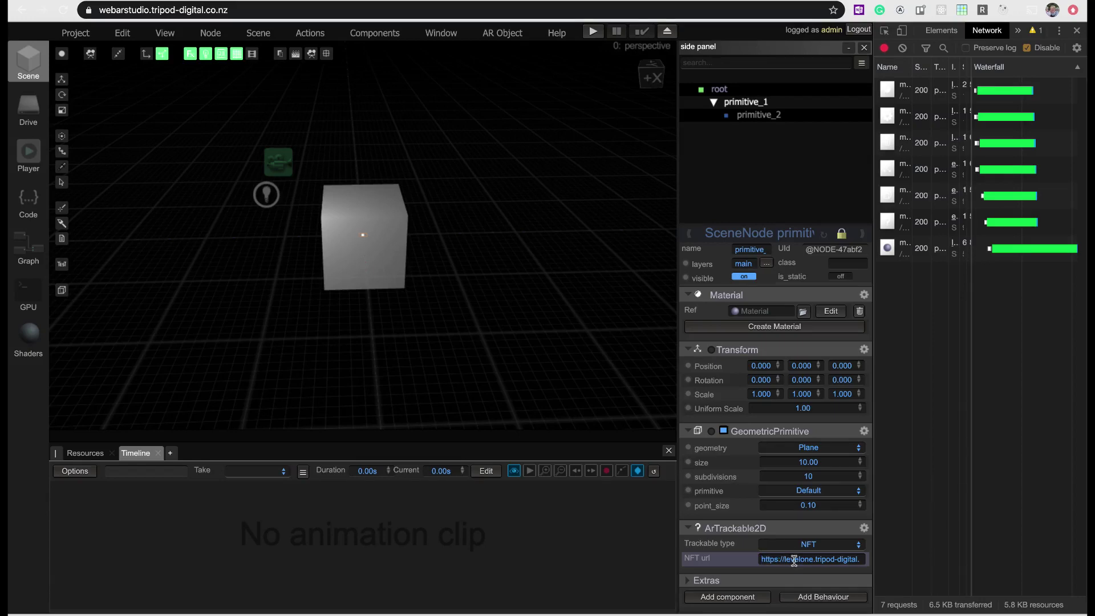
pyautogui.moveTo(794, 560); pyautogui.dragTo(894, 565)
pyautogui.click(834, 556)
pyautogui.moveTo(815, 559); pyautogui.dragTo(898, 559)
pyautogui.click(840, 559)
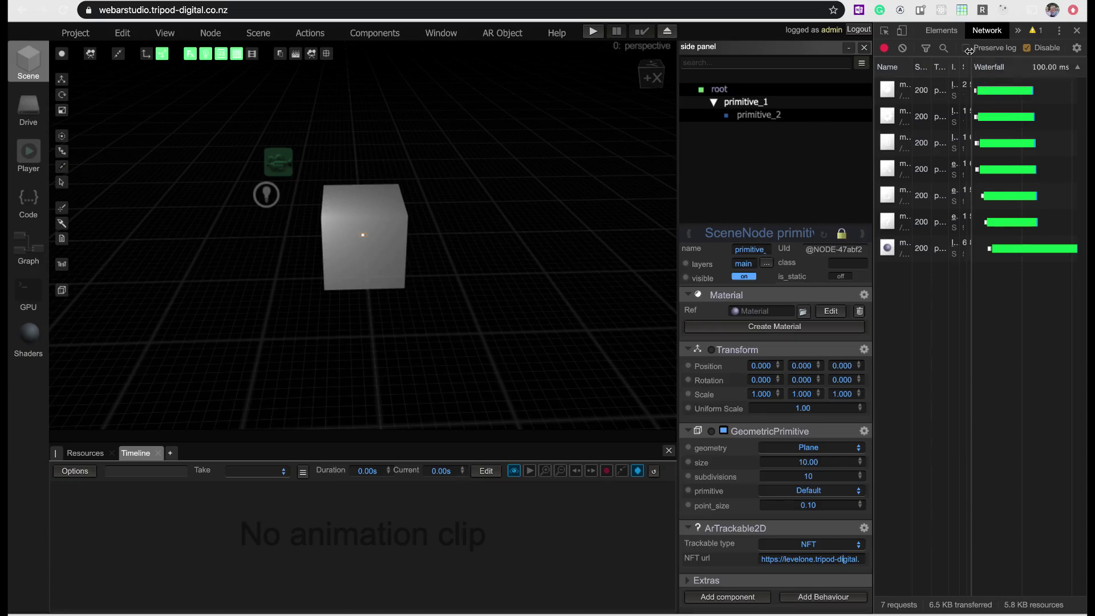
# - Clear the network log and play the AR scene with the webcam
pyautogui.click(903, 49)
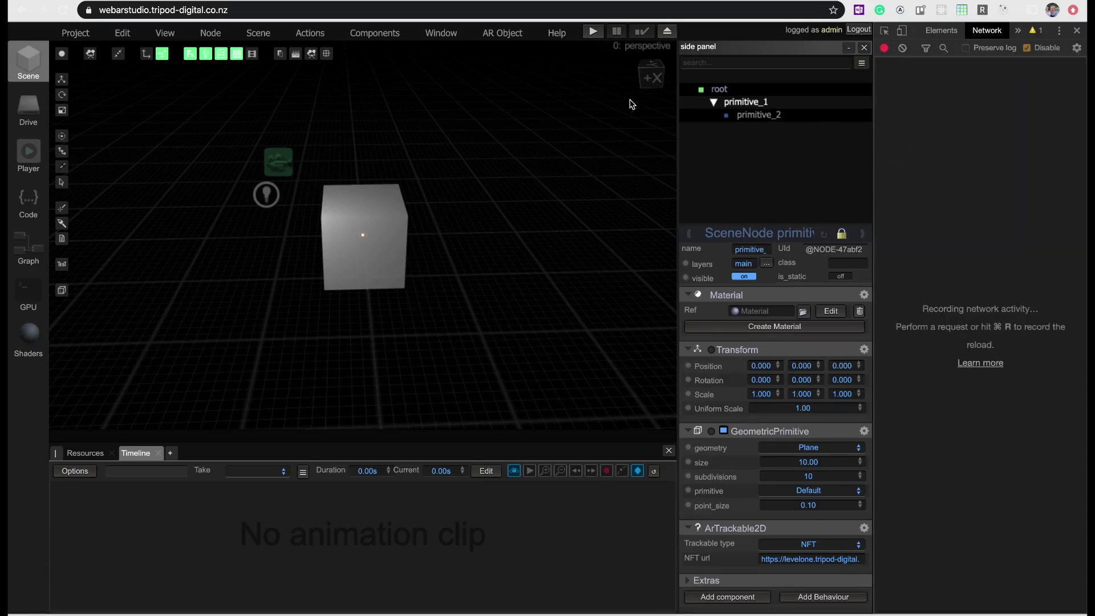
pyautogui.click(593, 32)
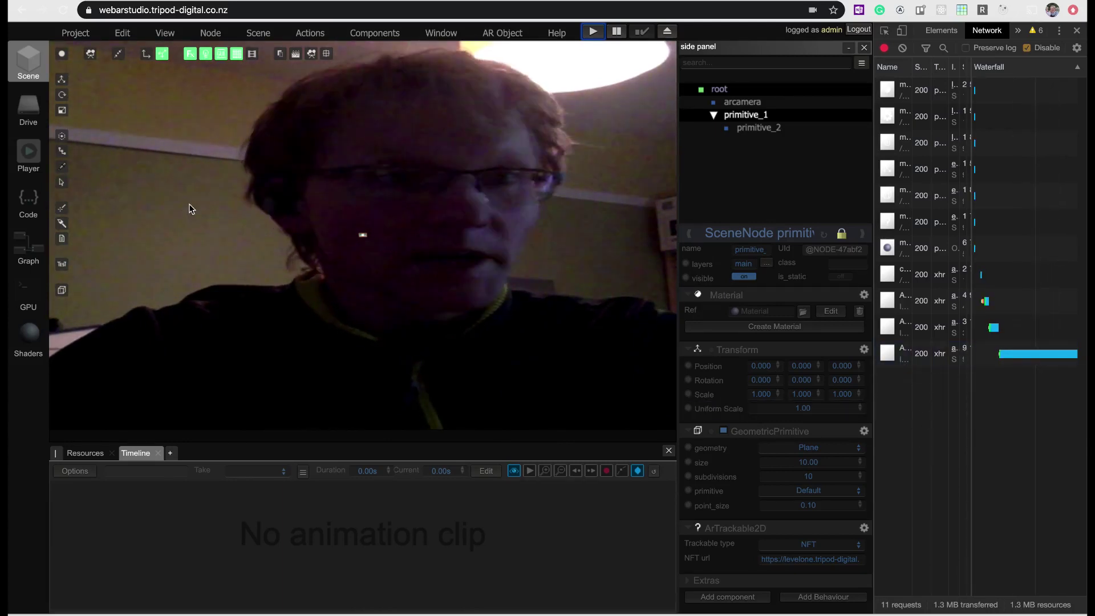
# - Open the Player view to watch the running AR scene over the webcam
pyautogui.click(37, 169)
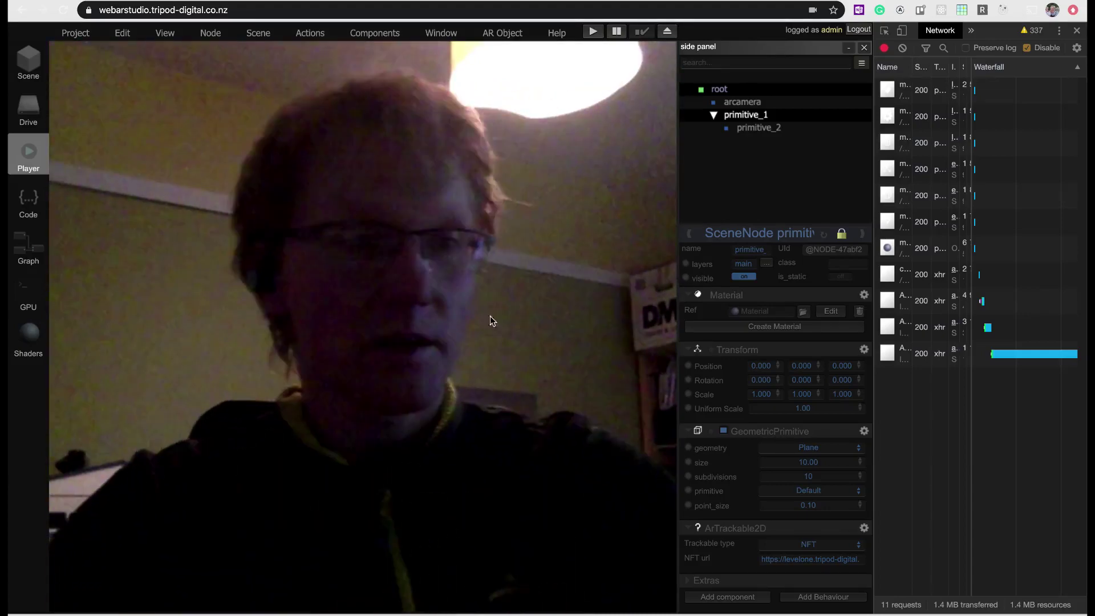
# - Look through the Shaders, GPU and Code views, then return to Scene and stop playback
pyautogui.click(29, 336)
pyautogui.click(30, 311)
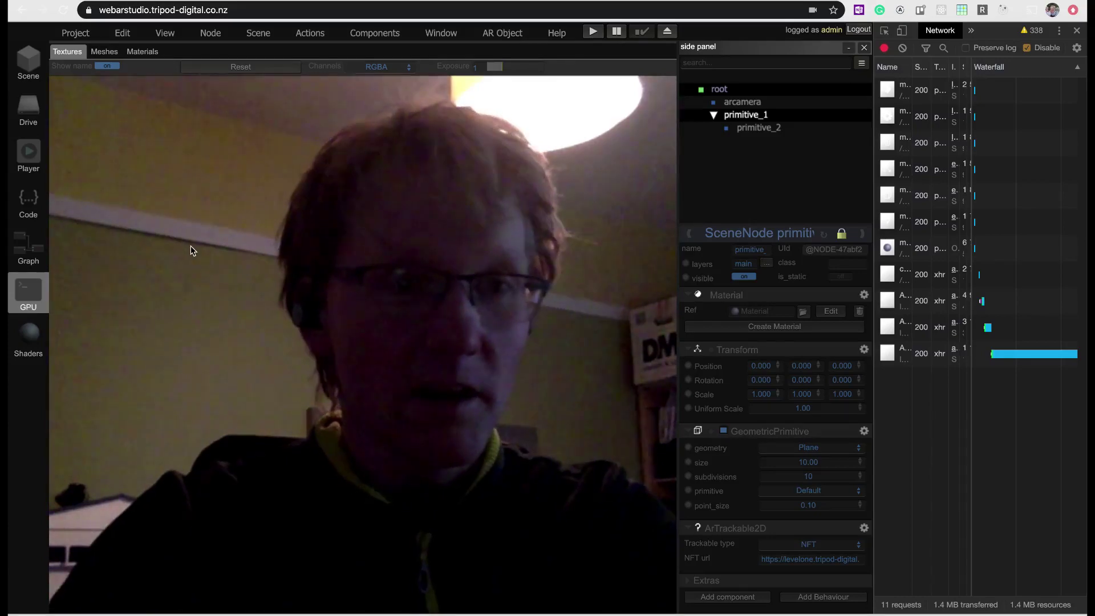
pyautogui.click(32, 204)
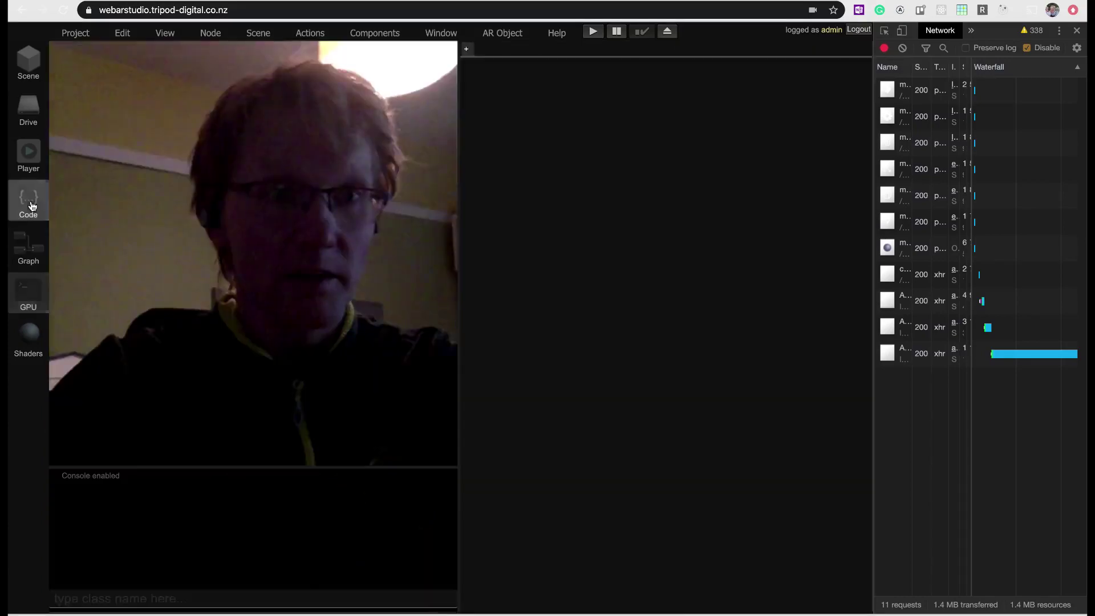
pyautogui.click(28, 61)
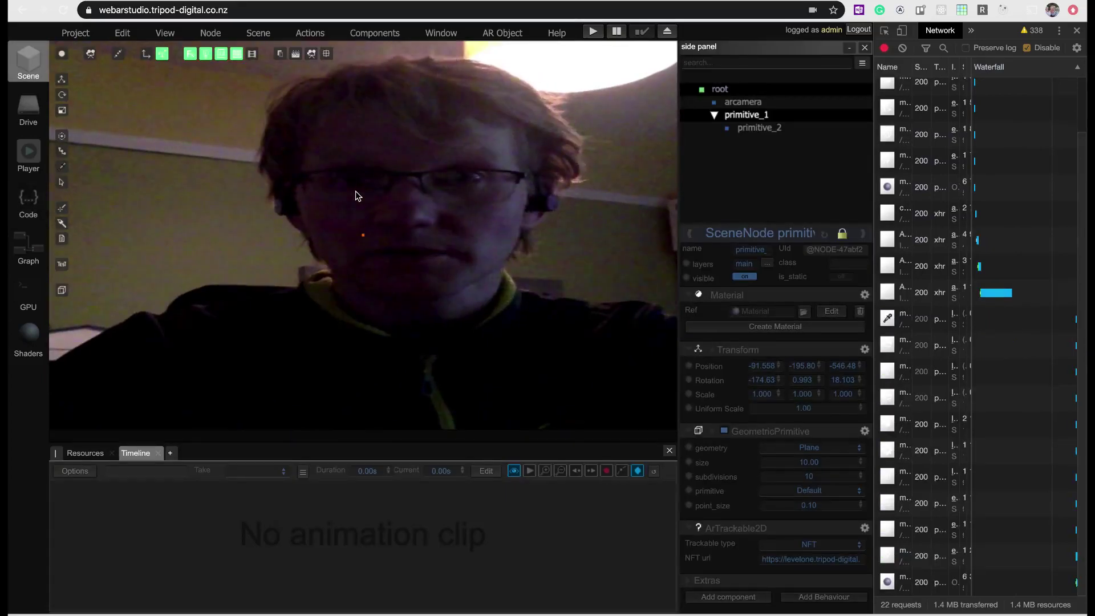
pyautogui.click(594, 33)
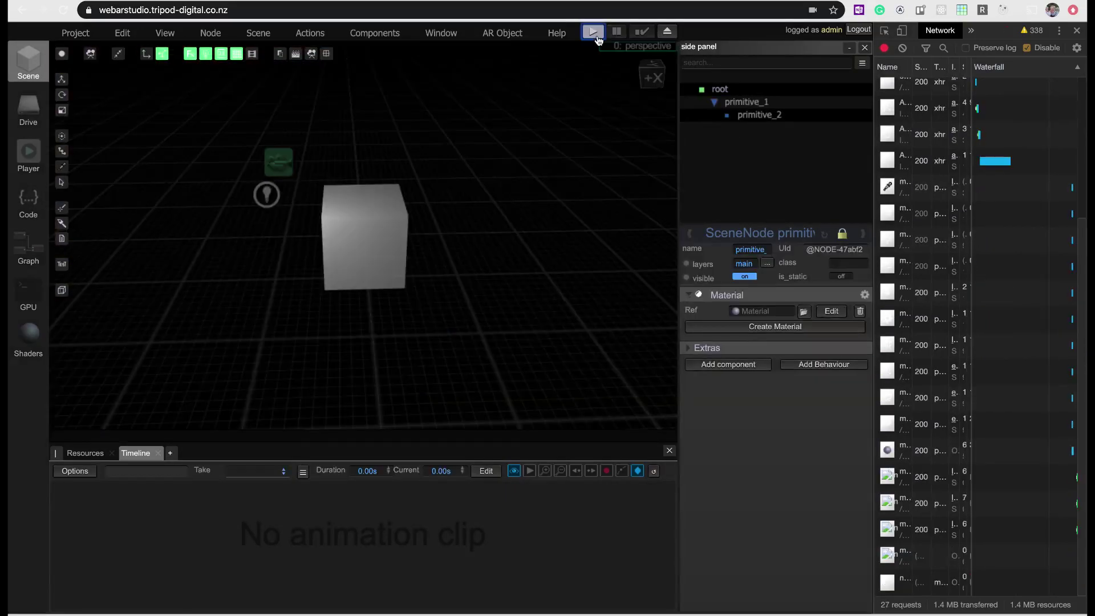